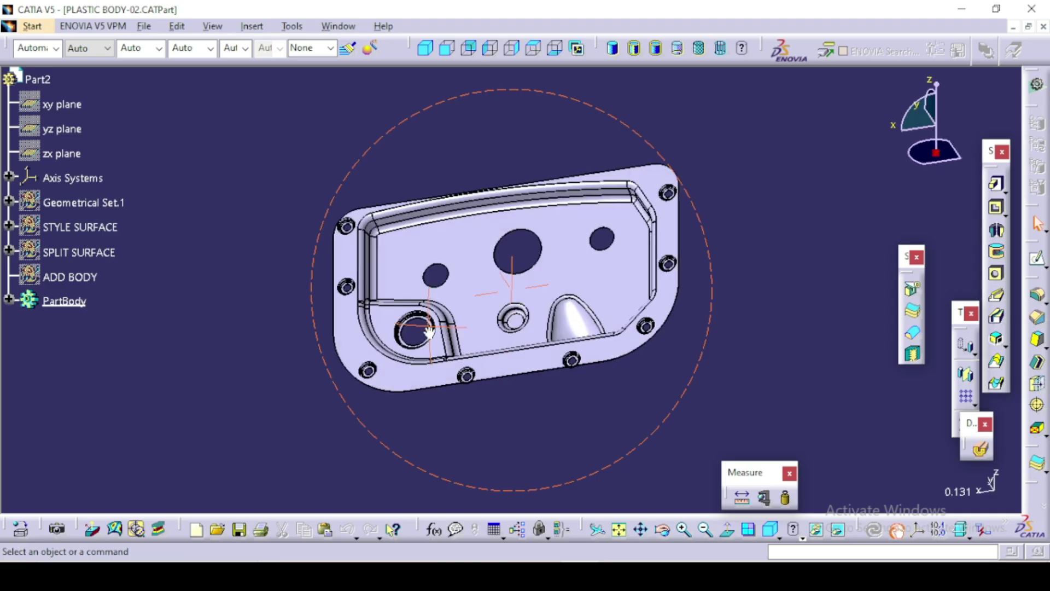
# Examine the PLASTIC BODY-02 and PLASTIC BODY parts in turn to compare their holes and surface features.
pyautogui.moveTo(487, 229); pyautogui.dragTo(481, 192, button='middle')
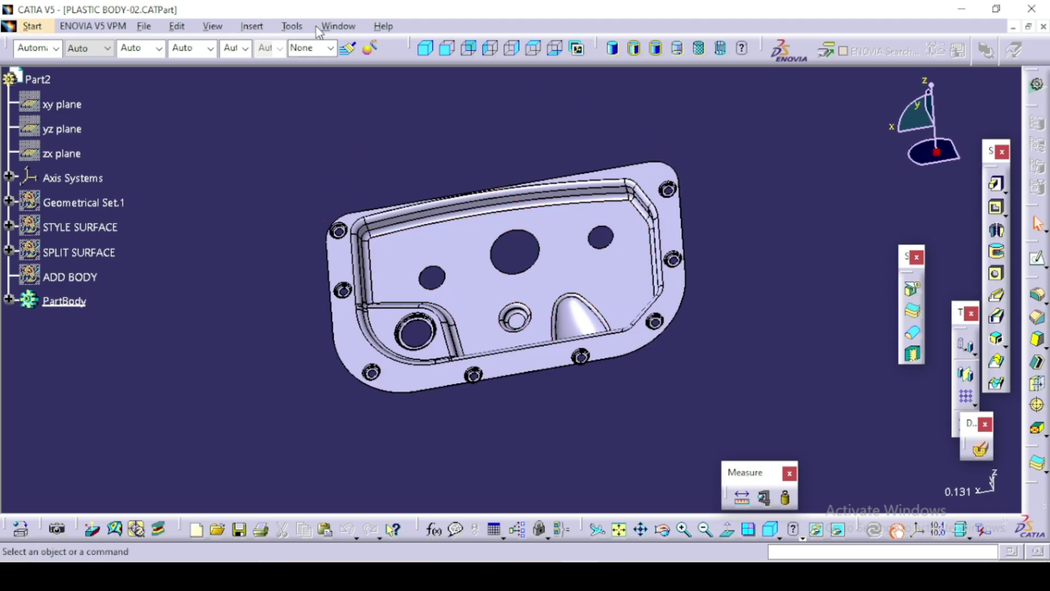
pyautogui.click(335, 26)
pyautogui.click(394, 135)
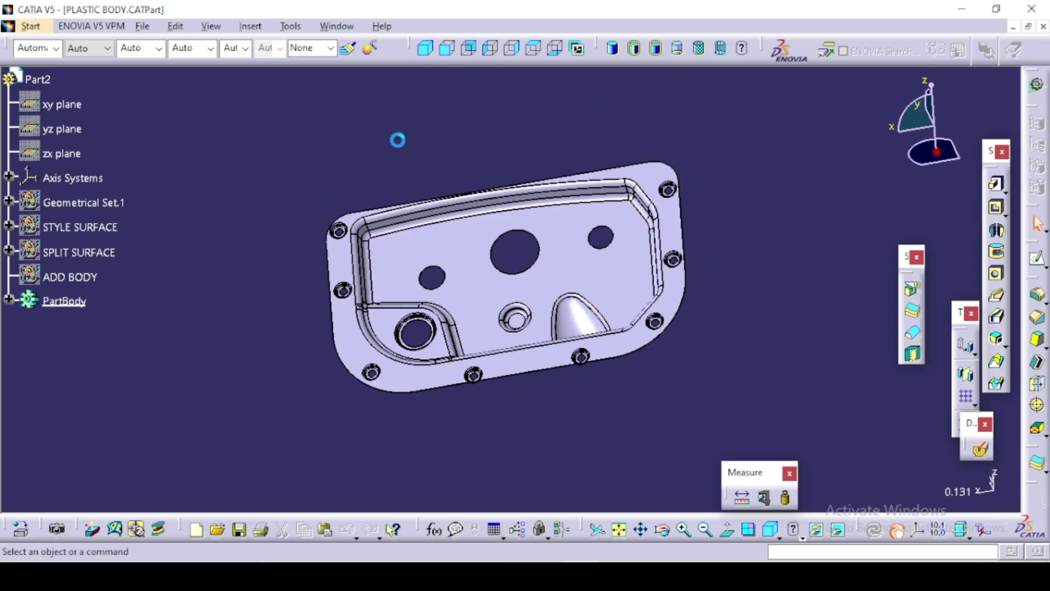
pyautogui.moveTo(485, 356); pyautogui.dragTo(347, 239, button='middle')
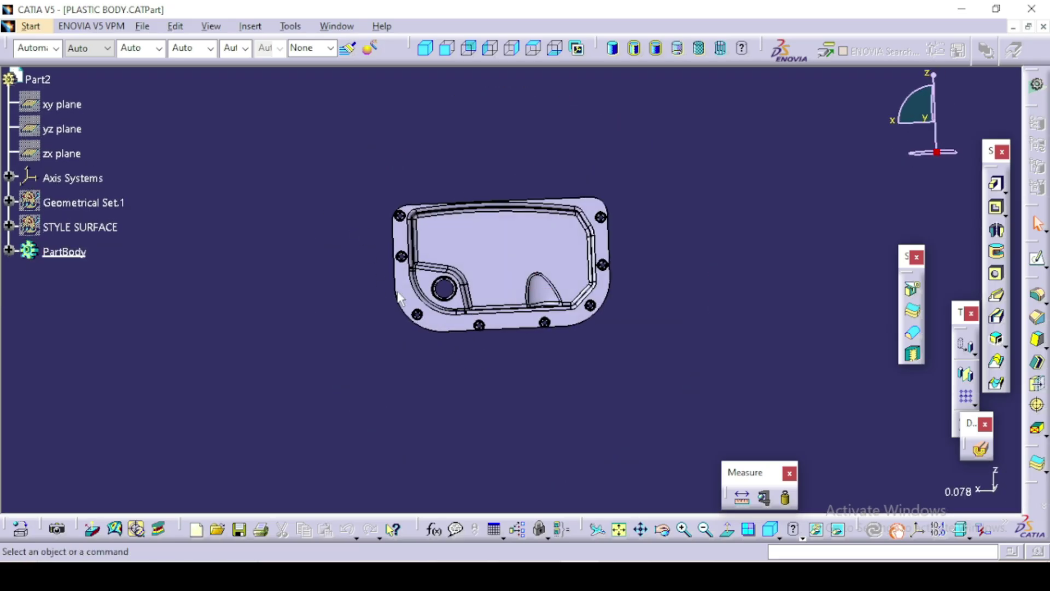
pyautogui.moveTo(509, 356); pyautogui.dragTo(516, 235, button='middle')
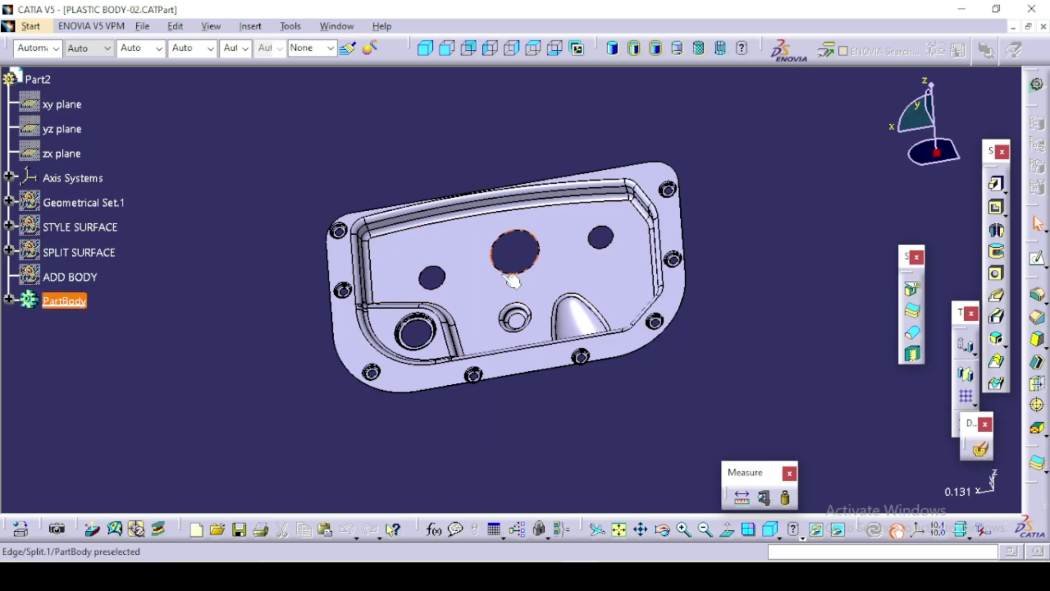
pyautogui.moveTo(558, 260); pyautogui.dragTo(566, 266, button='middle')
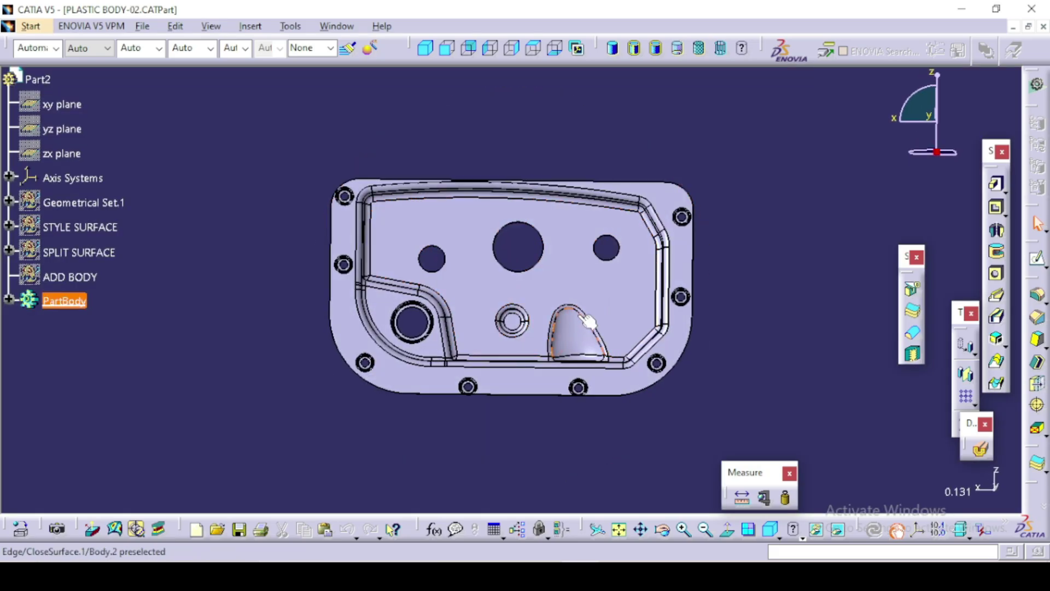
pyautogui.moveTo(503, 310); pyautogui.dragTo(428, 310, button='middle')
pyautogui.moveTo(389, 252); pyautogui.dragTo(558, 222, button='middle')
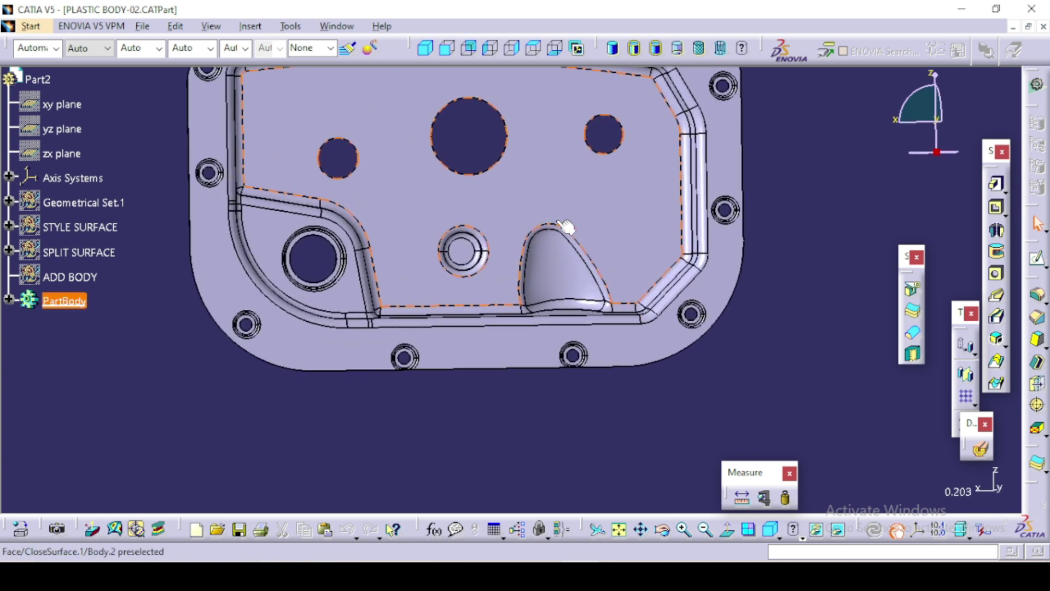
pyautogui.moveTo(509, 198); pyautogui.dragTo(484, 288, button='middle')
pyautogui.moveTo(329, 258)
pyautogui.mouseDown(button='middle')
pyautogui.moveTo(326, 245)
pyautogui.moveTo(336, 270)
pyautogui.mouseUp(button='middle')
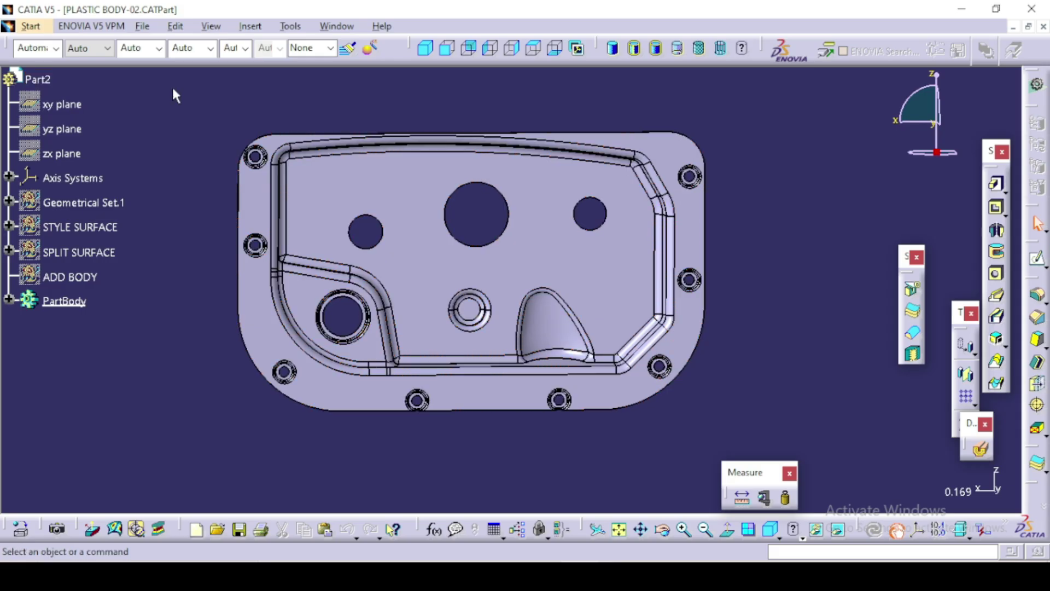
pyautogui.hotkey('ctrl', 'Tab')
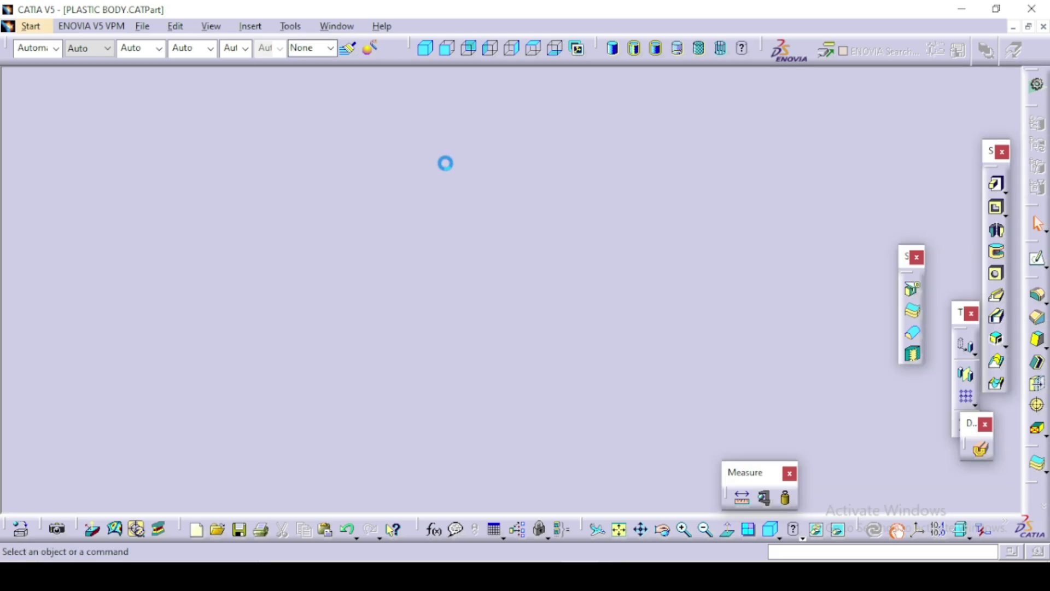
pyautogui.moveTo(471, 297); pyautogui.dragTo(452, 200, button='middle')
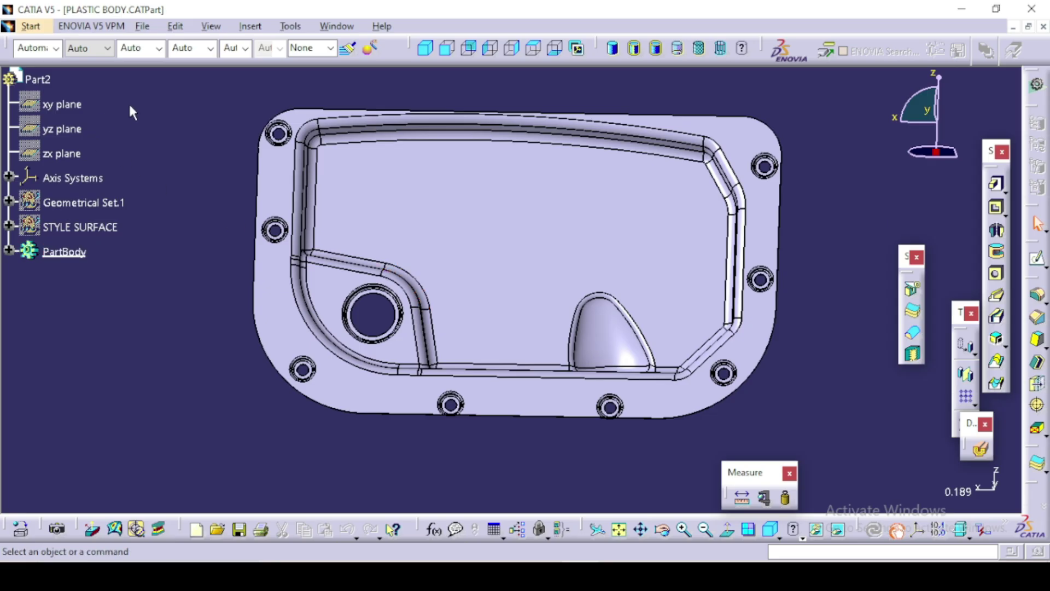
pyautogui.moveTo(492, 218); pyautogui.dragTo(485, 217, button='middle')
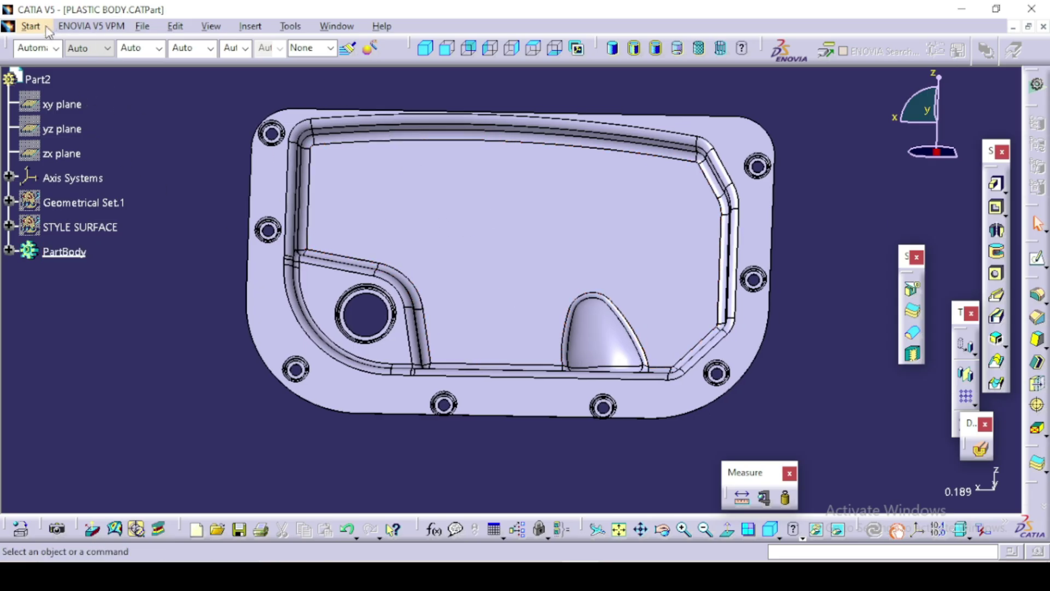
# Copy the whole Part2 from PLASTIC BODY.CATPart.
pyautogui.click(335, 27)
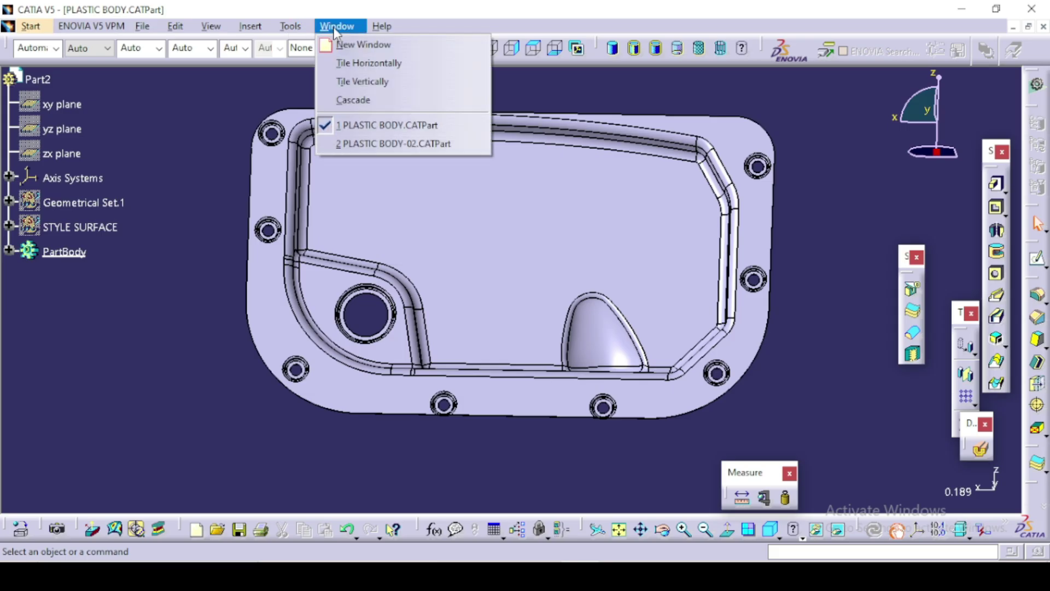
pyautogui.click(114, 152)
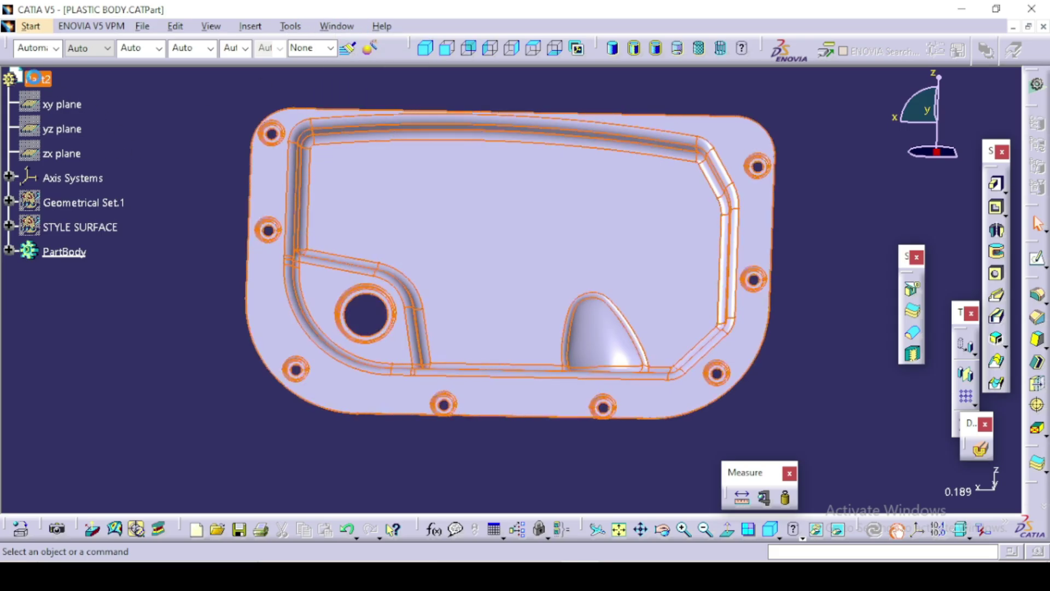
pyautogui.rightClick(35, 78)
pyautogui.click(76, 237)
pyautogui.click(176, 155)
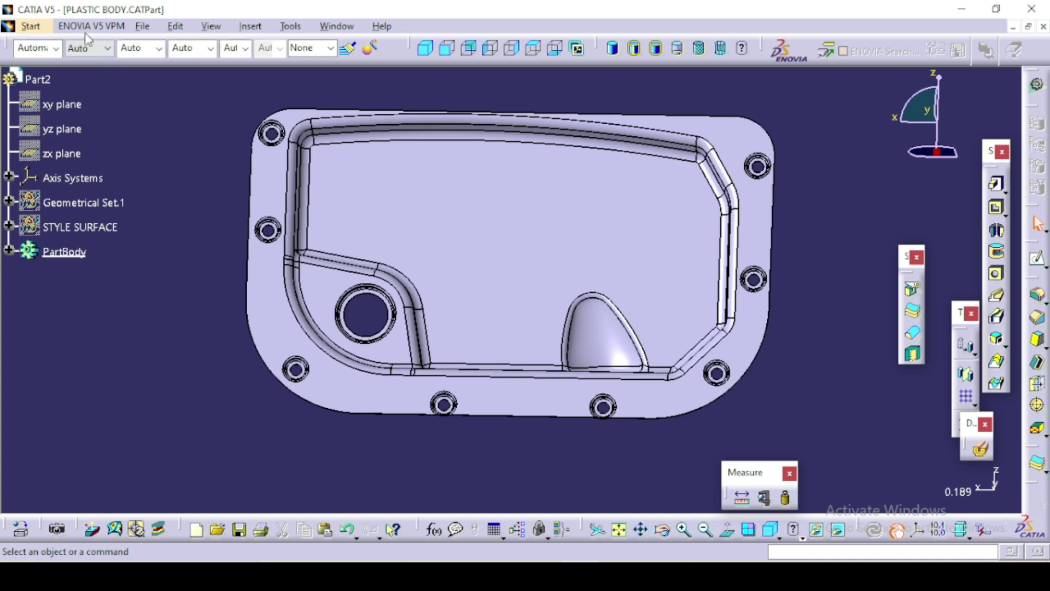
# Create a new document of type Product.
pyautogui.click(142, 26)
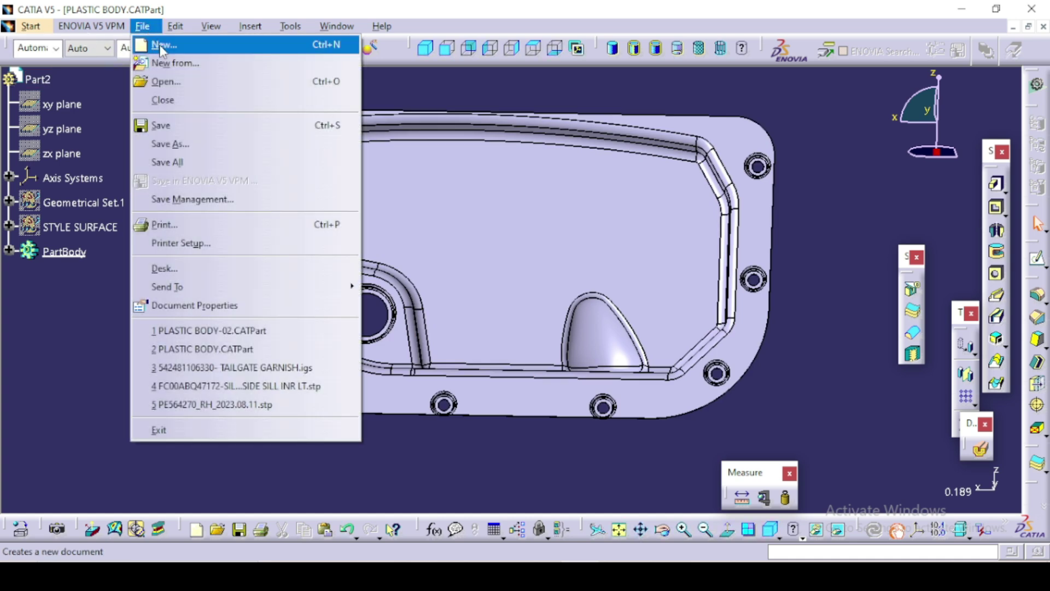
pyautogui.click(156, 42)
pyautogui.click(884, 432)
pyautogui.press('p')
pyautogui.doubleClick(873, 419)
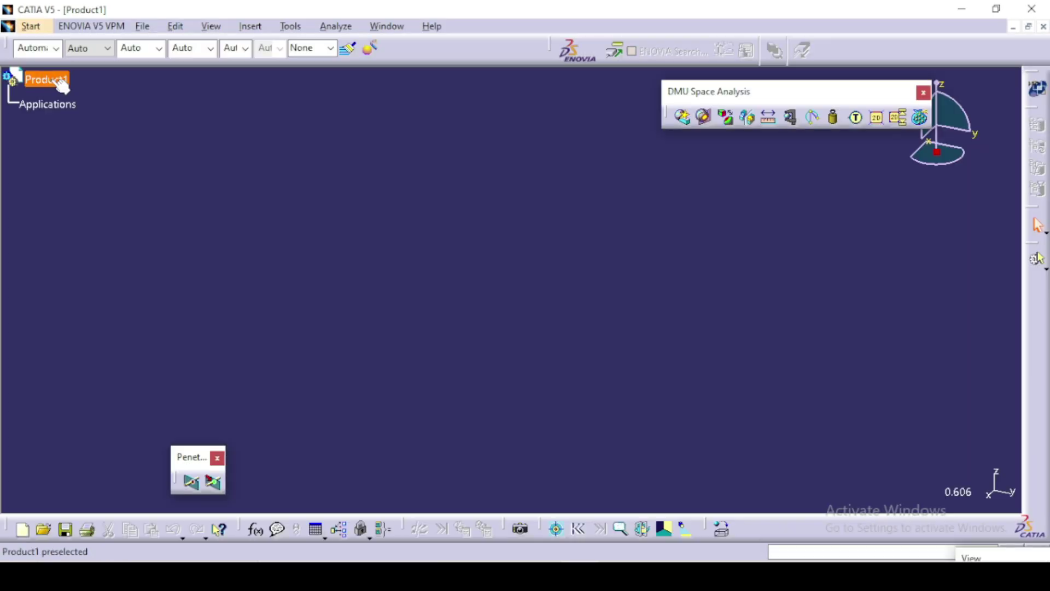
# Paste the copied PLASTIC BODY part into Product1 as a component.
pyautogui.click(55, 81)
pyautogui.hotkey('ctrl', 'v')
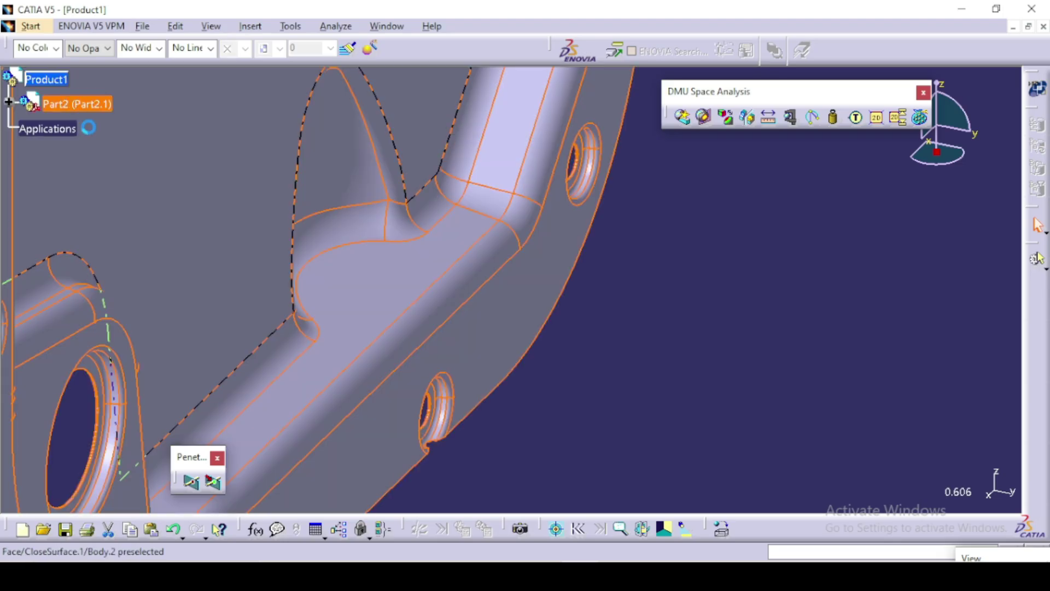
pyautogui.moveTo(750, 288); pyautogui.dragTo(754, 377, button='middle')
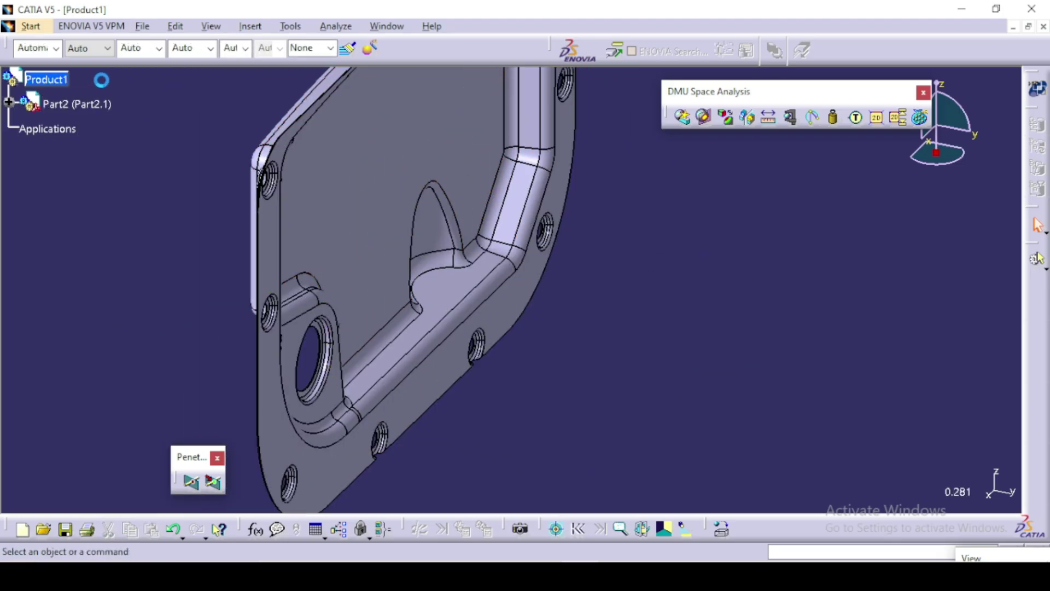
# Set both the instance name and the part number of the pasted Part2 component to "OLD design".
pyautogui.rightClick(79, 105)
pyautogui.click(115, 168)
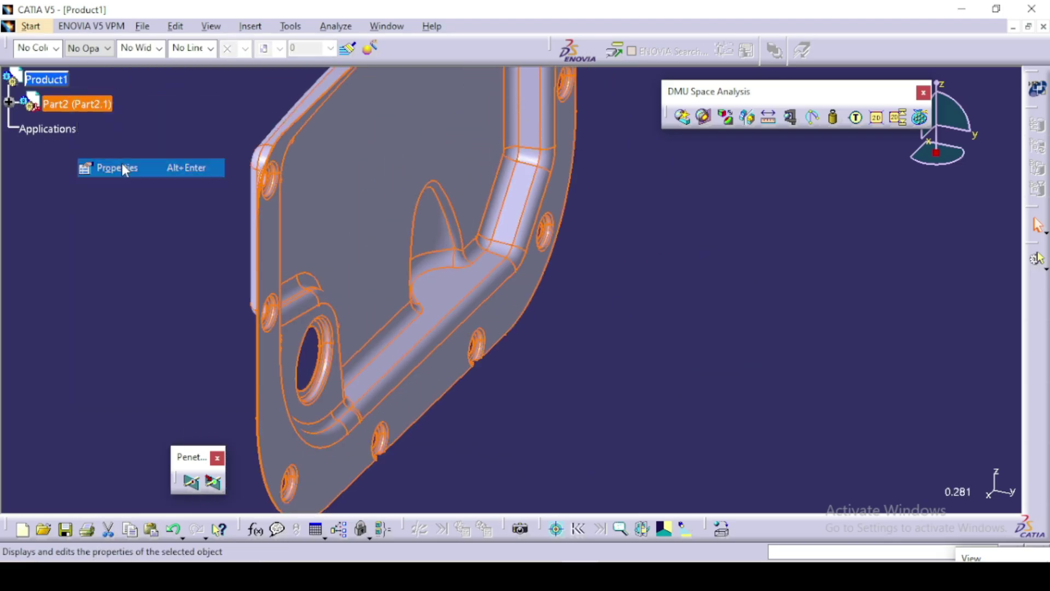
pyautogui.moveTo(811, 228); pyautogui.dragTo(695, 230)
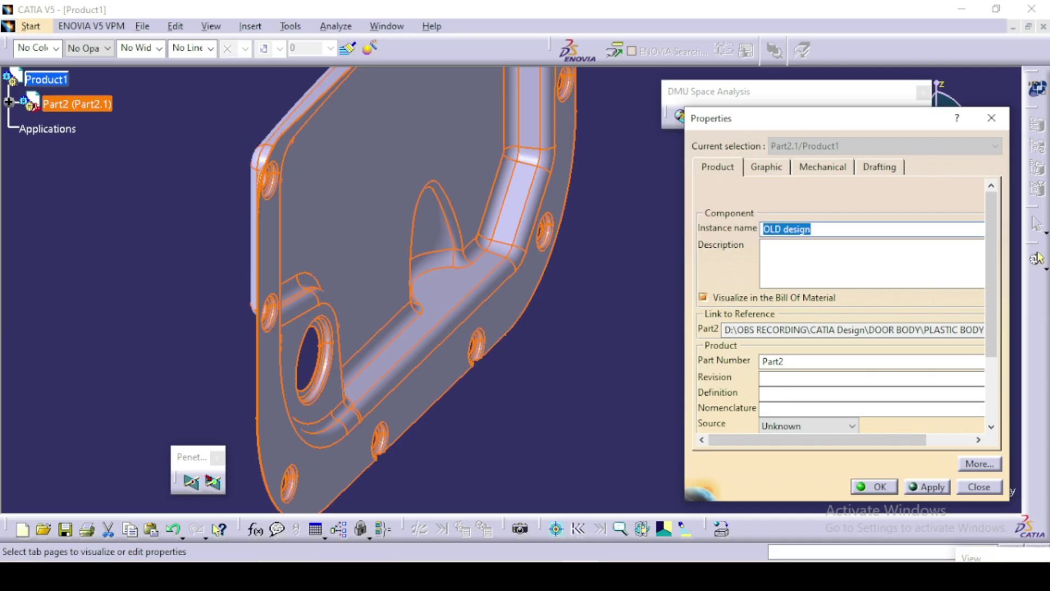
pyautogui.moveTo(799, 360); pyautogui.dragTo(755, 356)
pyautogui.hotkey('ctrl', 'v')
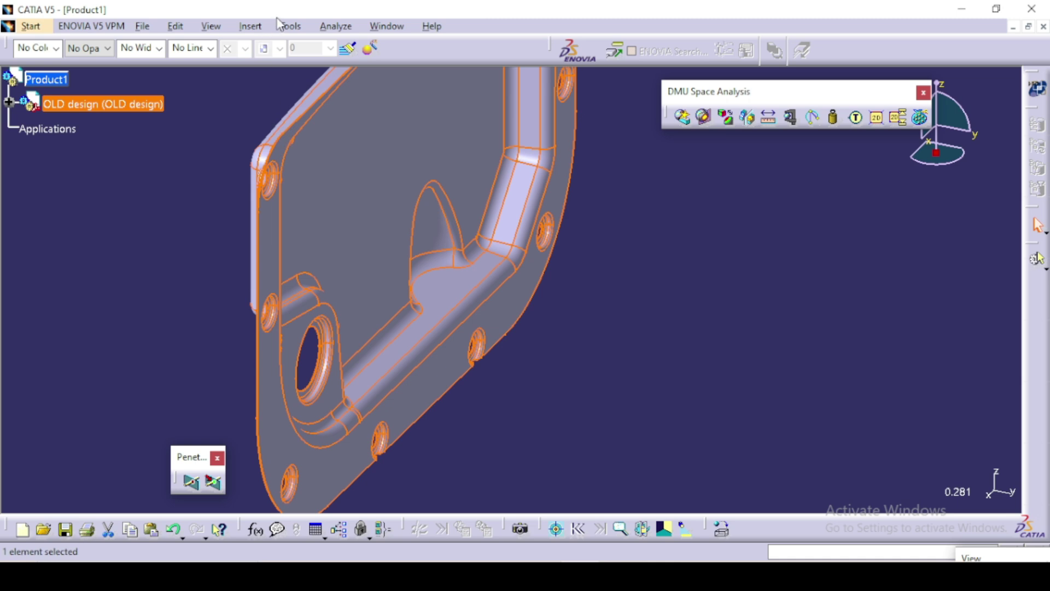
# Copy the whole Part2 from PLASTIC BODY-02.CATPart and paste it into Product1 as a second component.
pyautogui.click(386, 27)
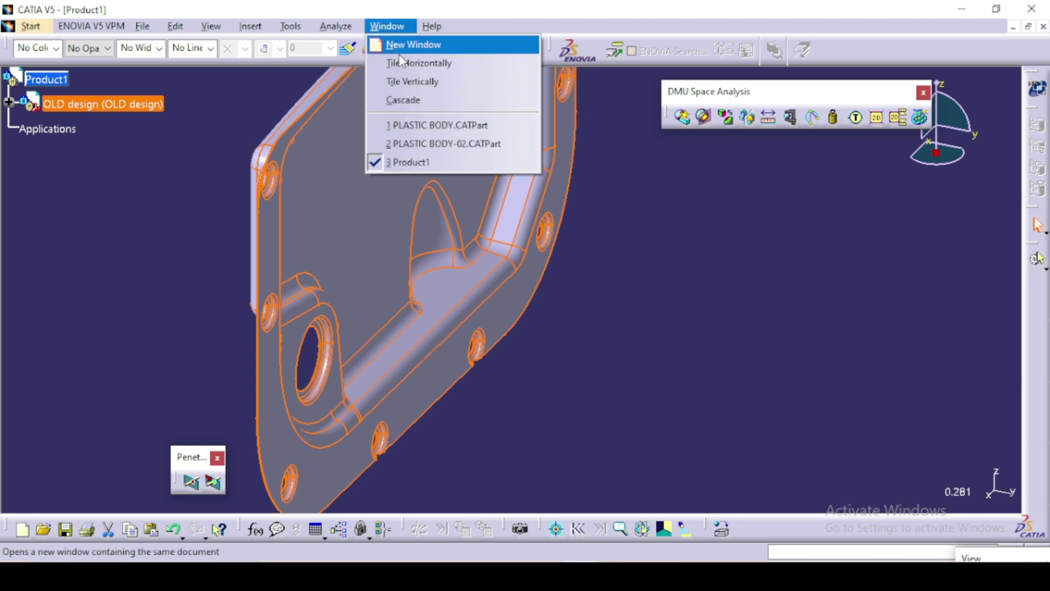
pyautogui.click(426, 144)
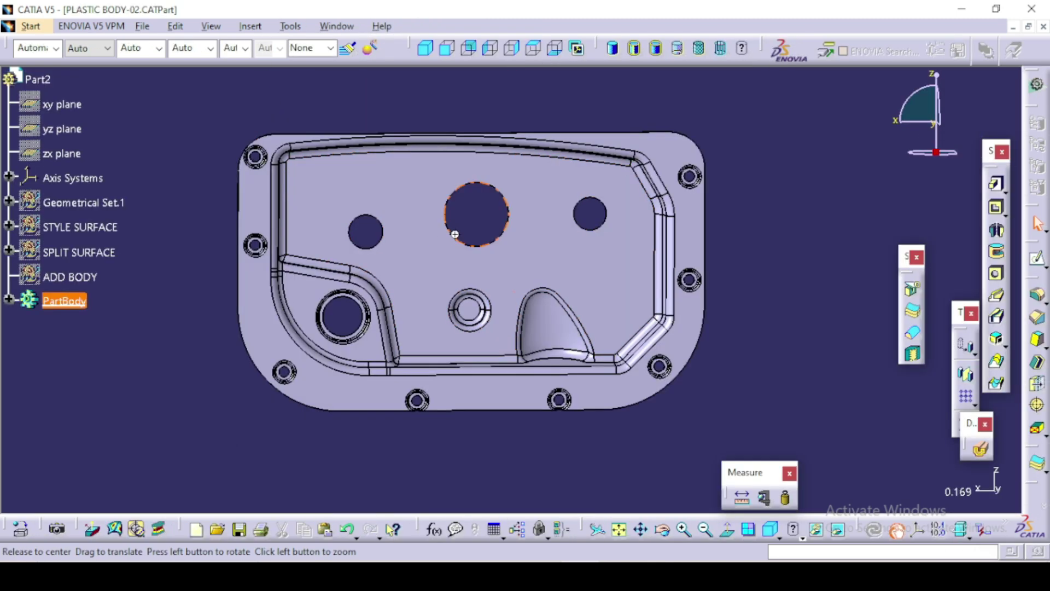
pyautogui.click(37, 78)
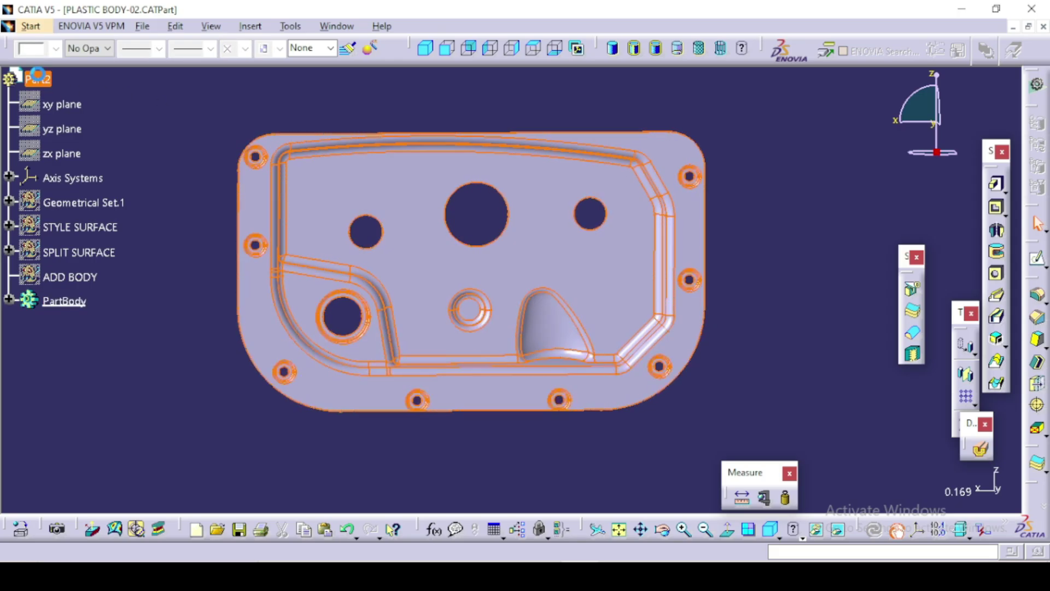
pyautogui.hotkey('ctrl', 'Tab')
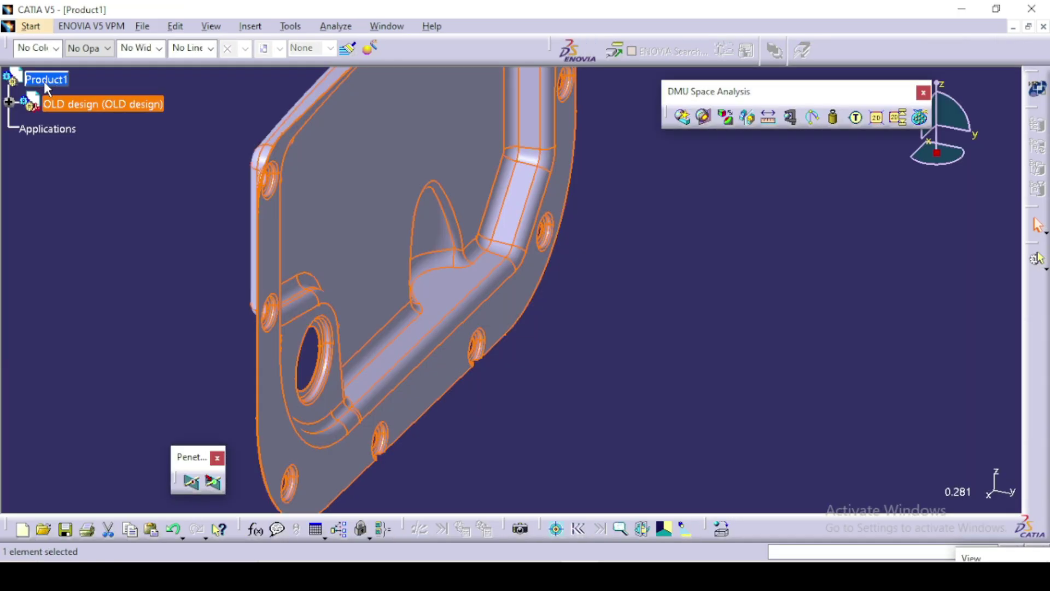
pyautogui.hotkey('ctrl', 'v')
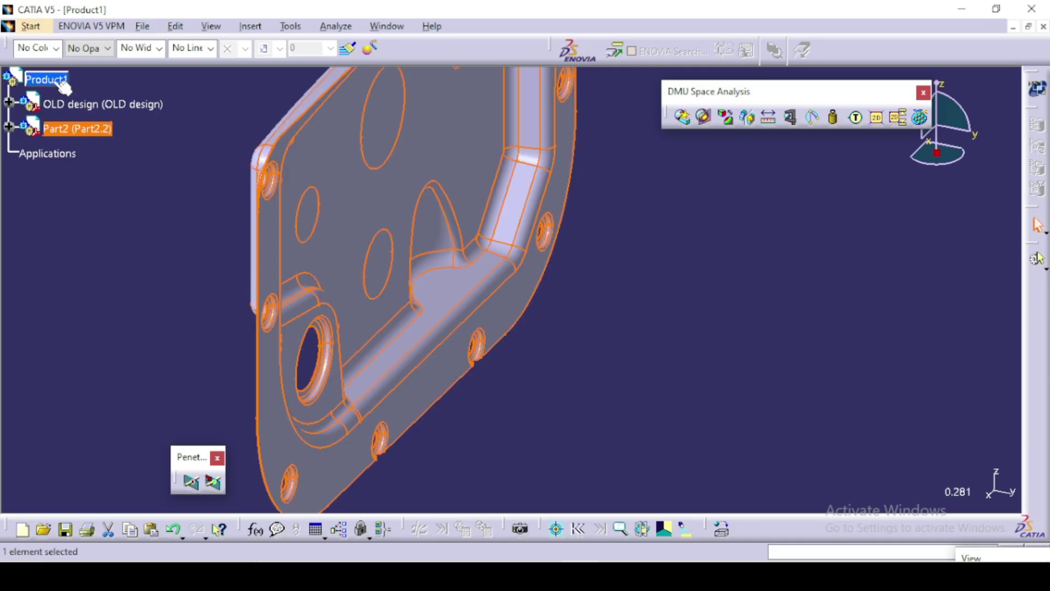
# Set both the instance name and the part number of the second pasted component to "New design".
pyautogui.rightClick(82, 131)
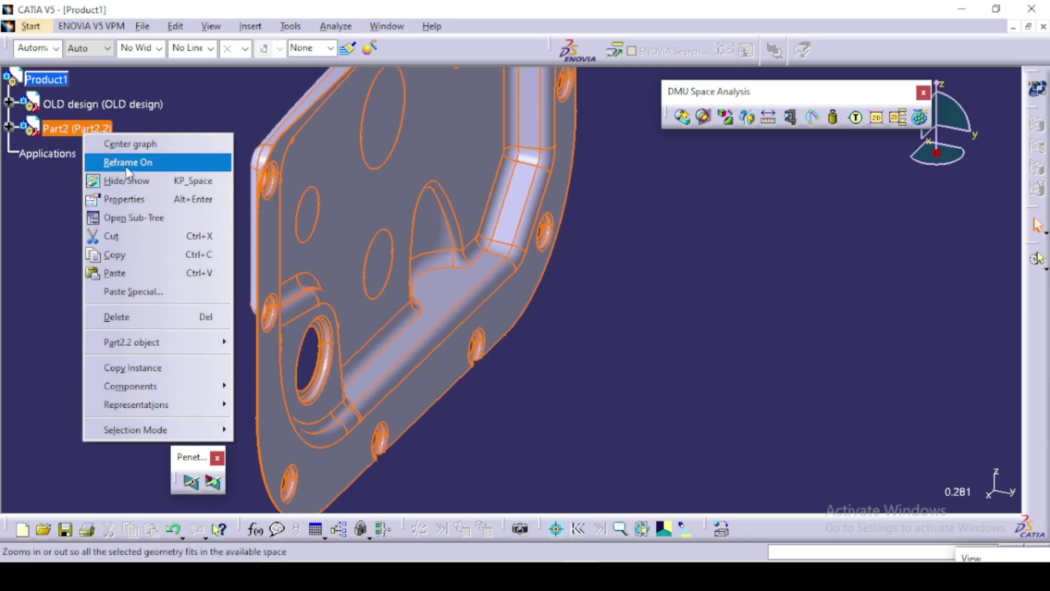
pyautogui.click(146, 198)
pyautogui.moveTo(809, 234); pyautogui.dragTo(771, 230)
pyautogui.press('BackSpace')
pyautogui.hotkey('ctrl', 'z')
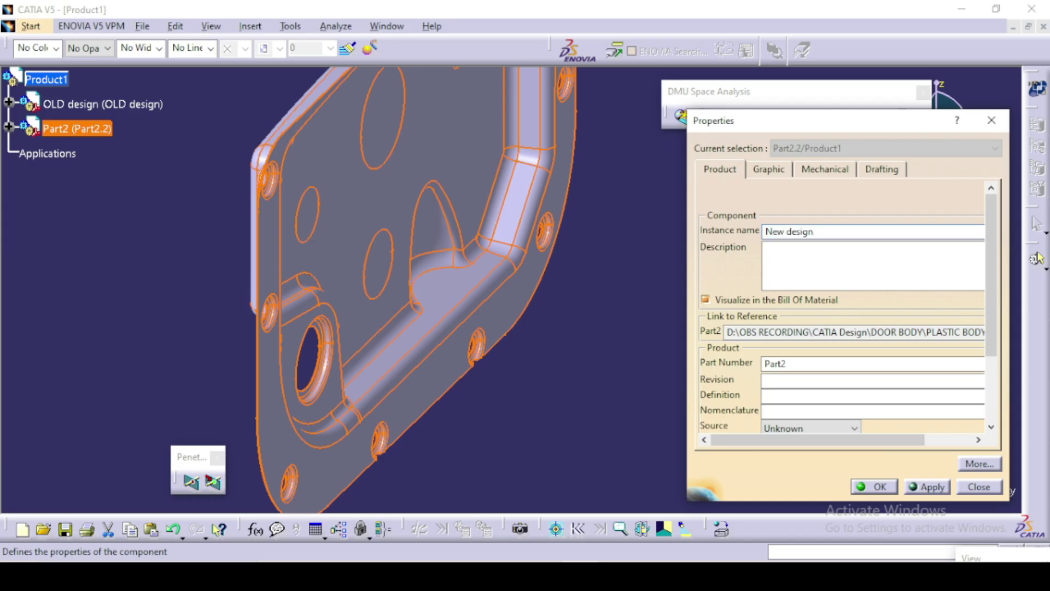
pyautogui.press('Tab')
pyautogui.doubleClick(775, 363)
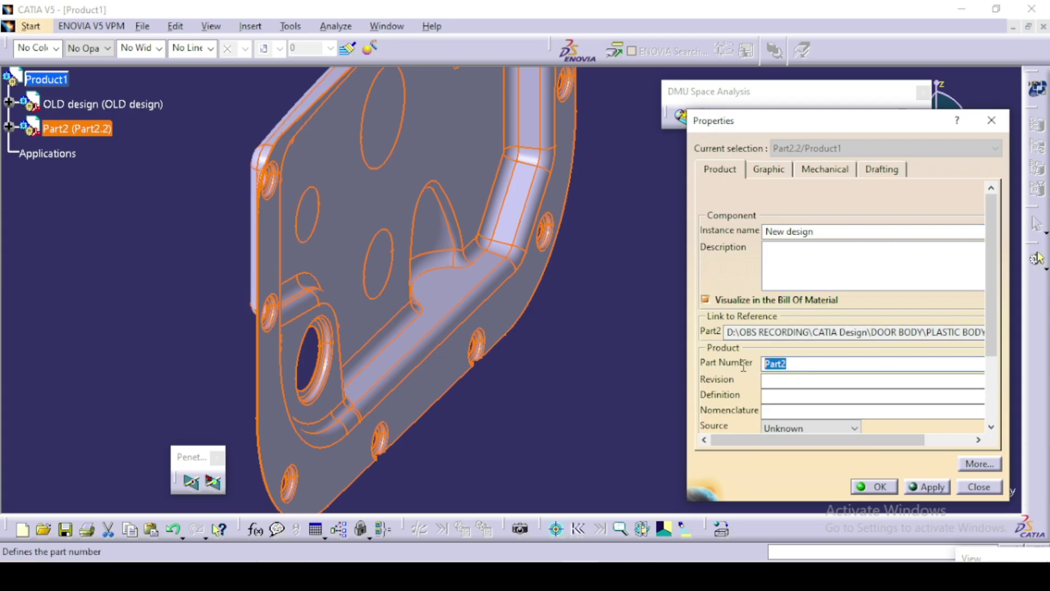
pyautogui.hotkey('ctrl', 'v')
pyautogui.click(886, 486)
# Colour the OLD design component salmon pink.
pyautogui.moveTo(667, 388); pyautogui.dragTo(432, 281, button='middle')
pyautogui.moveTo(551, 235); pyautogui.dragTo(490, 274, button='middle')
pyautogui.moveTo(377, 286); pyautogui.dragTo(374, 253, button='middle')
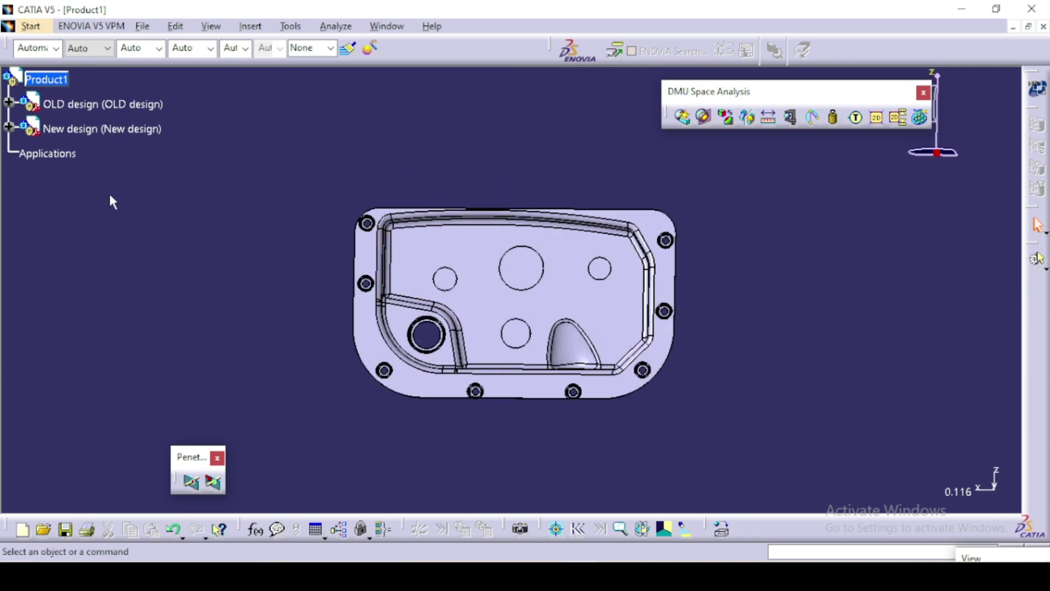
pyautogui.moveTo(564, 296); pyautogui.dragTo(574, 244, button='middle')
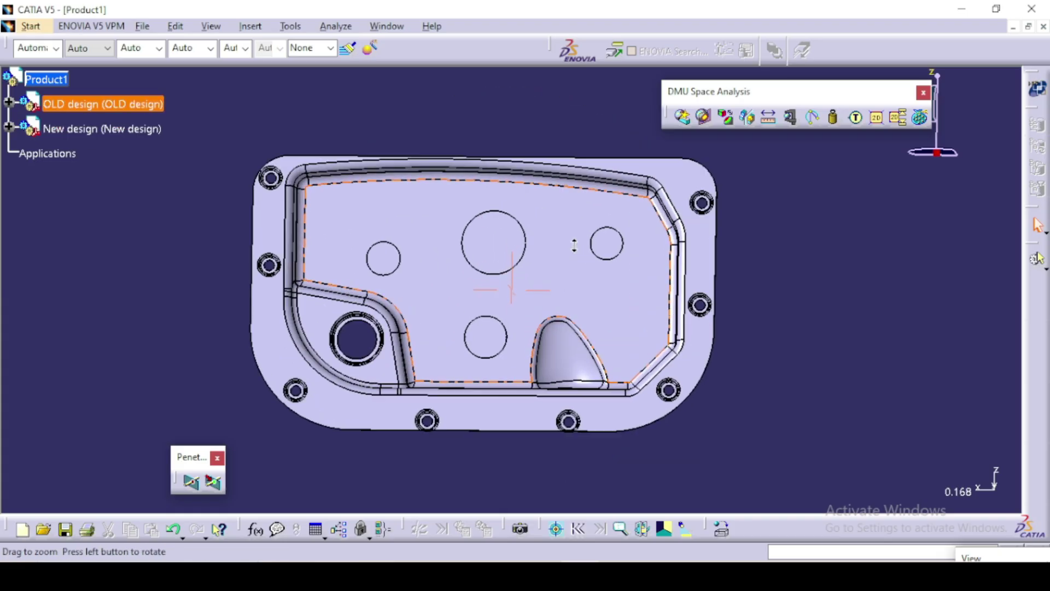
pyautogui.moveTo(509, 246); pyautogui.dragTo(524, 277, button='middle')
pyautogui.click(137, 111)
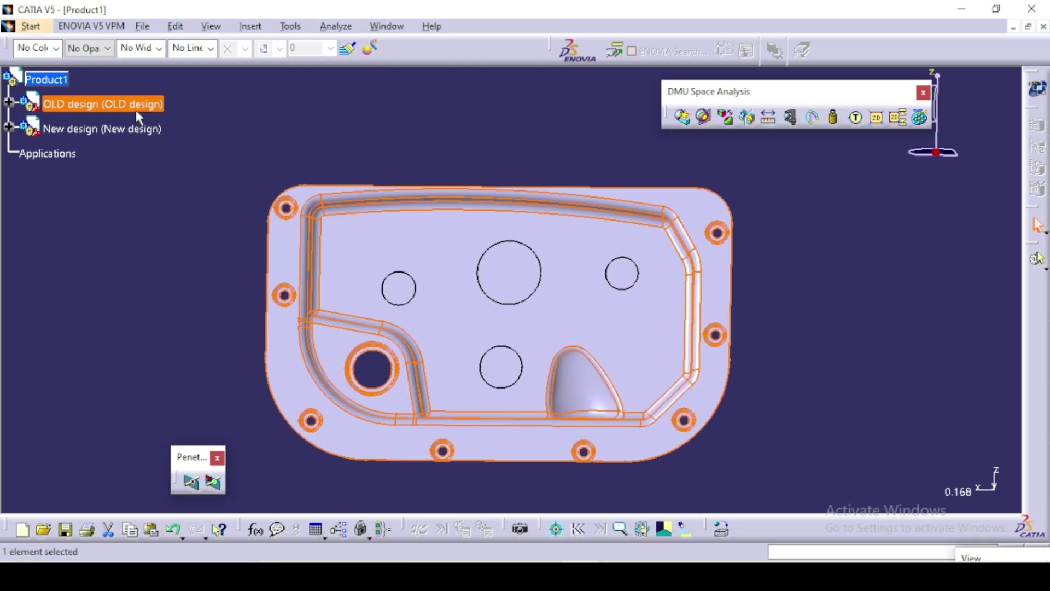
pyautogui.click(57, 47)
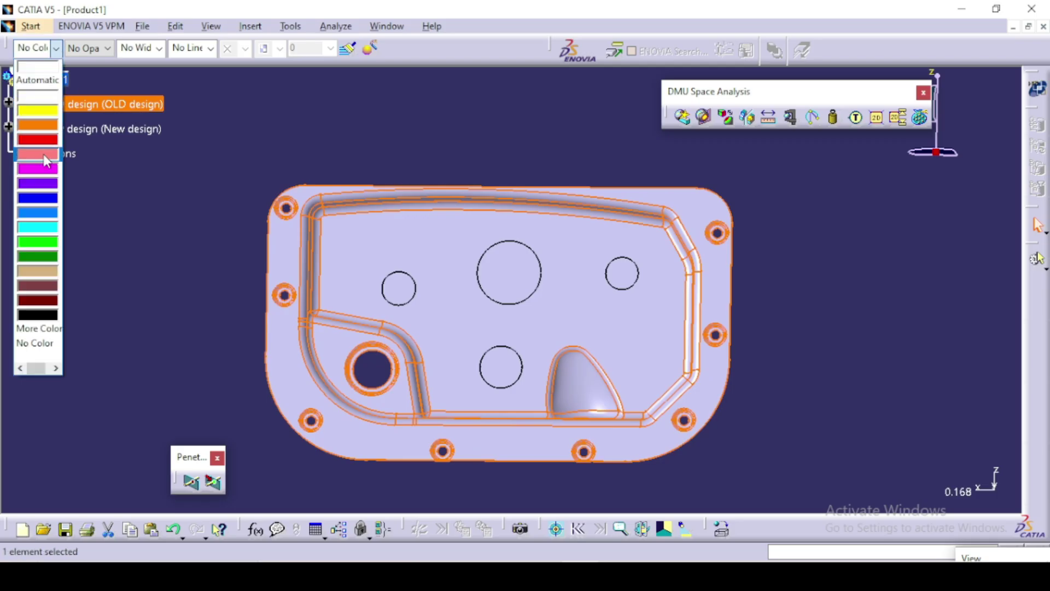
pyautogui.click(46, 162)
pyautogui.moveTo(488, 302)
pyautogui.mouseDown(button='middle')
pyautogui.moveTo(493, 279)
pyautogui.moveTo(498, 296)
pyautogui.mouseUp(button='middle')
# Colour the New design component cyan.
pyautogui.click(84, 129)
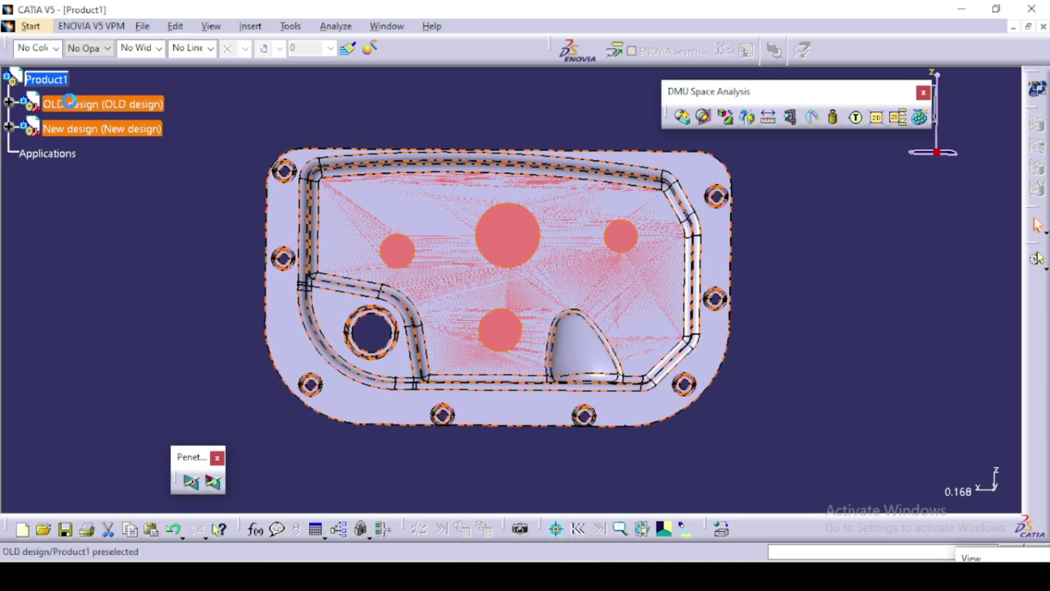
pyautogui.click(57, 47)
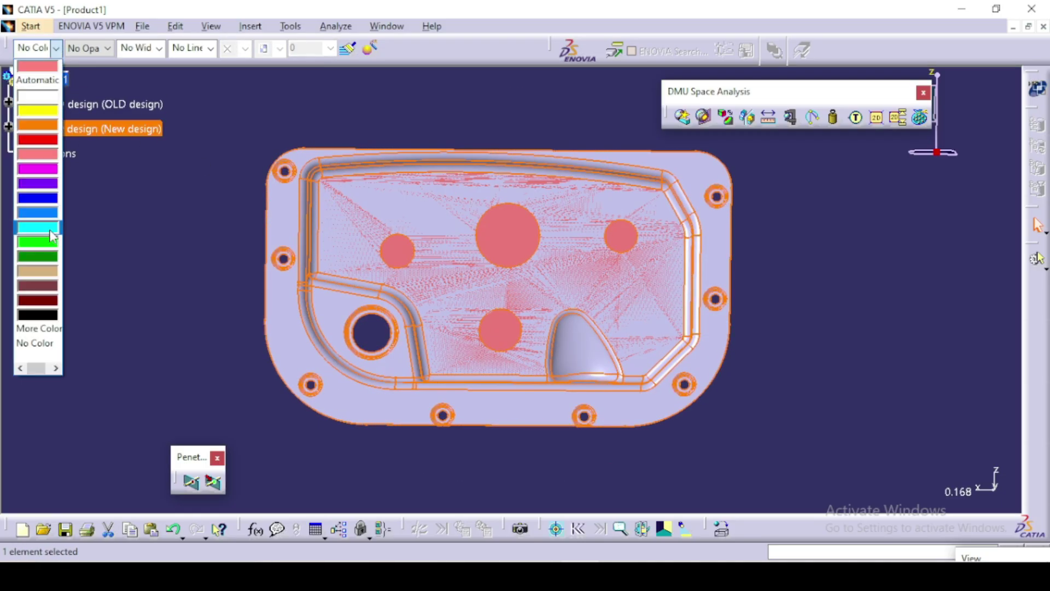
pyautogui.click(52, 228)
pyautogui.click(182, 224)
pyautogui.moveTo(476, 272); pyautogui.dragTo(560, 257, button='middle')
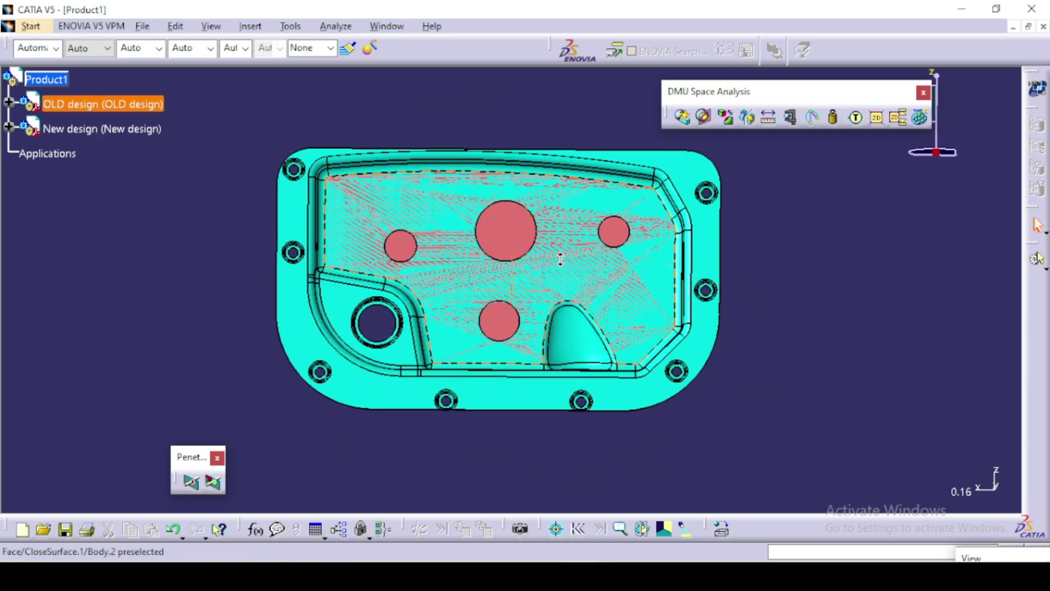
# Switch to the DMU Space Analysis workbench for the product holding both overlaid designs.
pyautogui.moveTo(492, 269); pyautogui.dragTo(497, 287, button='middle')
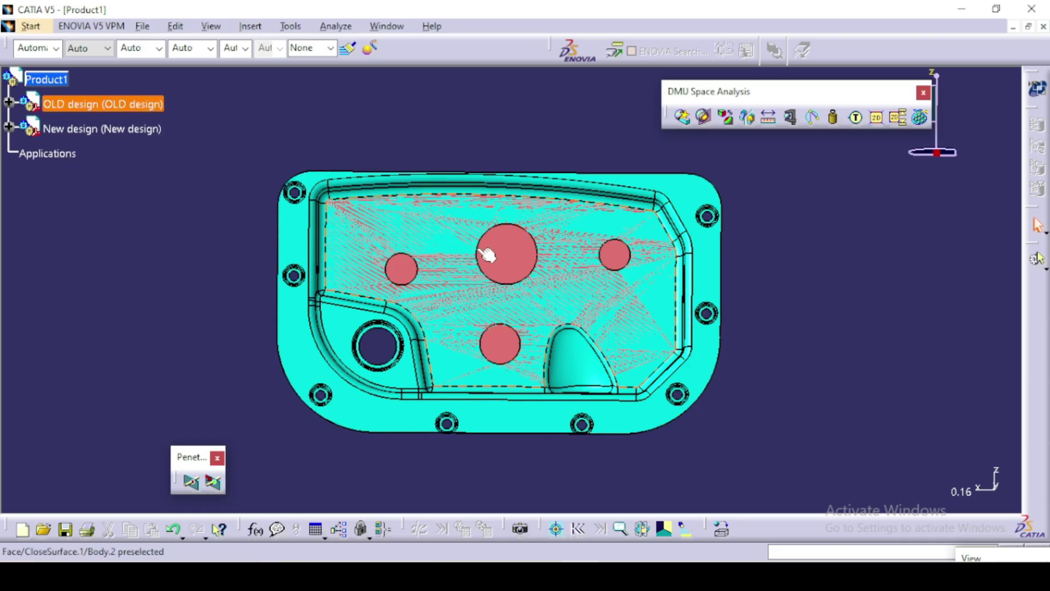
pyautogui.moveTo(374, 292); pyautogui.dragTo(622, 334, button='middle')
pyautogui.moveTo(445, 293); pyautogui.dragTo(471, 317, button='middle')
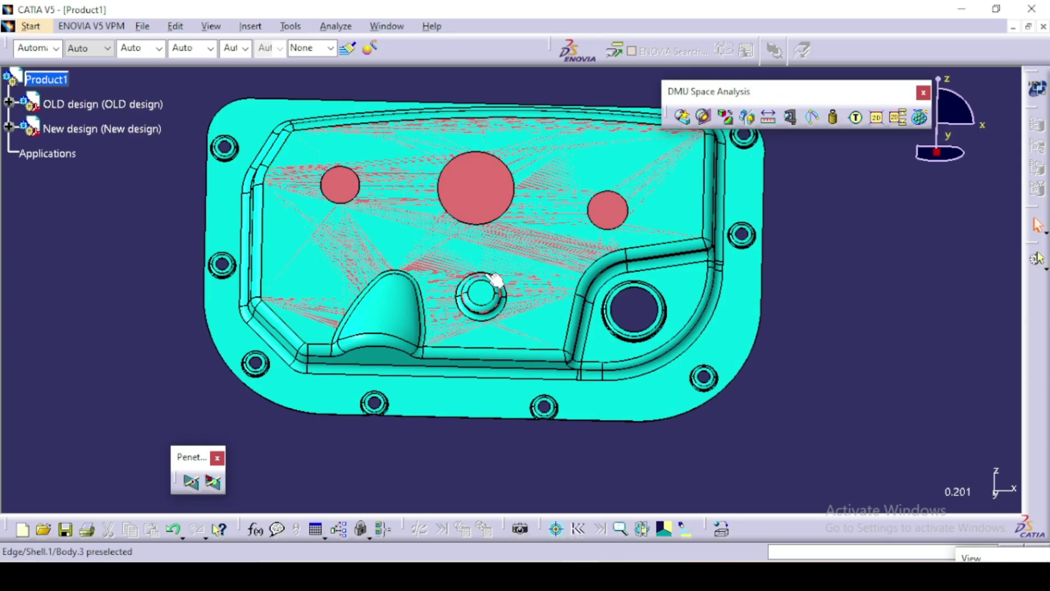
pyautogui.moveTo(496, 307); pyautogui.dragTo(526, 356, button='middle')
pyautogui.moveTo(684, 249); pyautogui.dragTo(382, 356, button='middle')
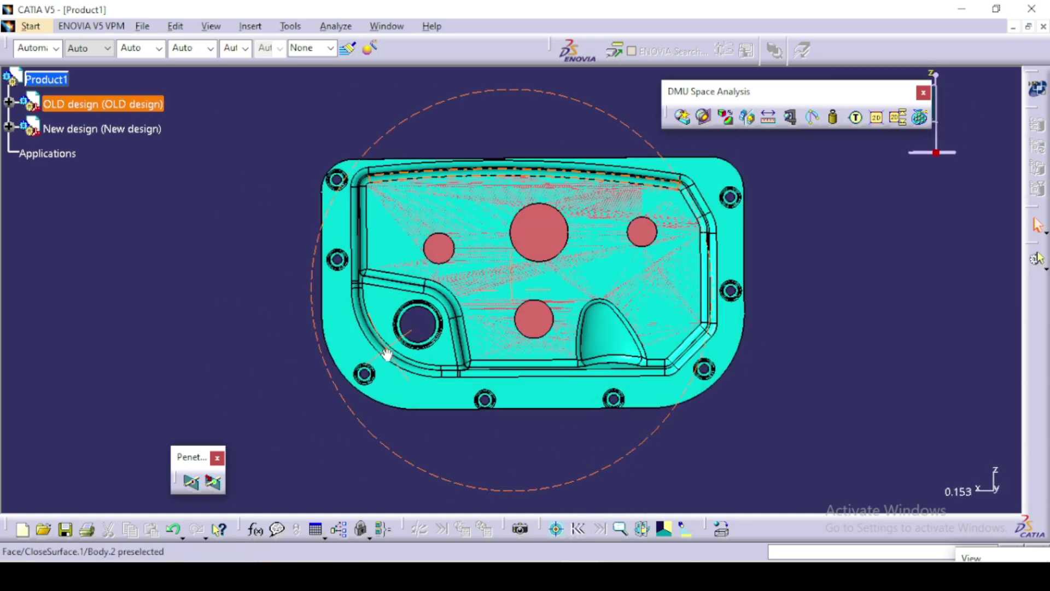
pyautogui.click(40, 30)
pyautogui.moveTo(88, 159)
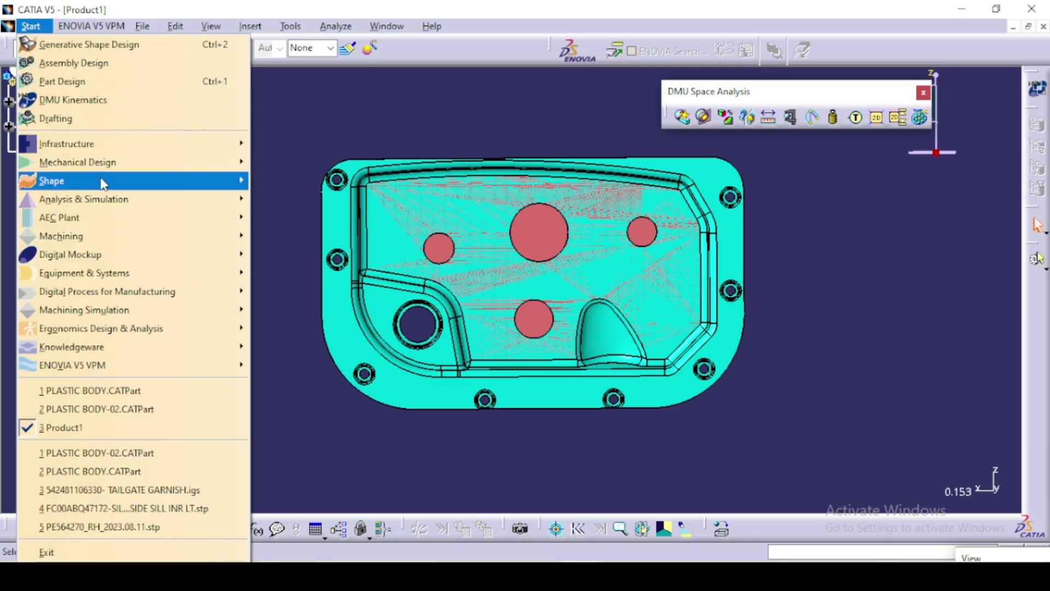
pyautogui.moveTo(108, 267)
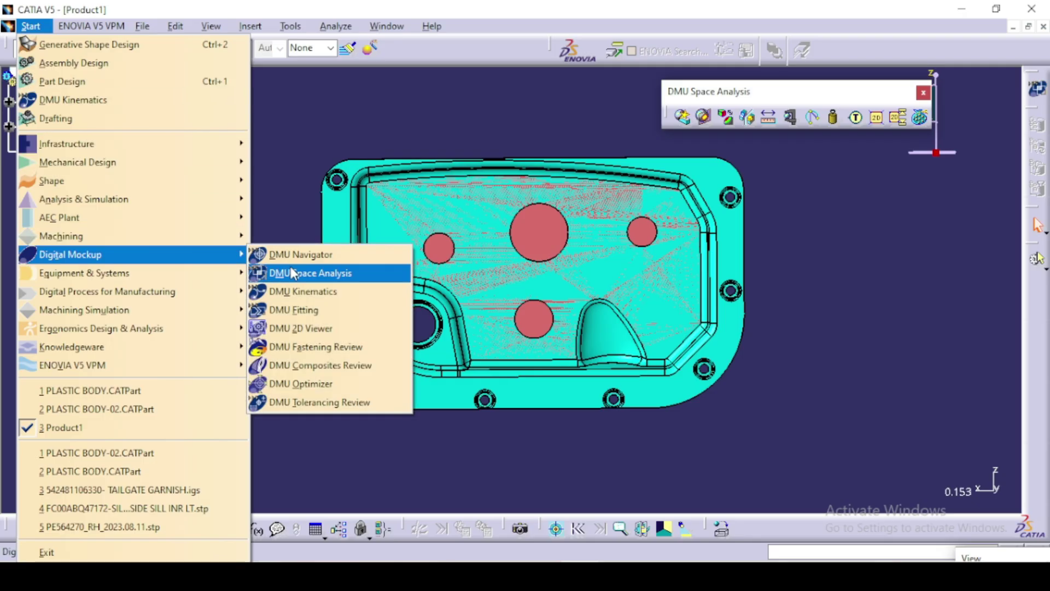
pyautogui.click(342, 279)
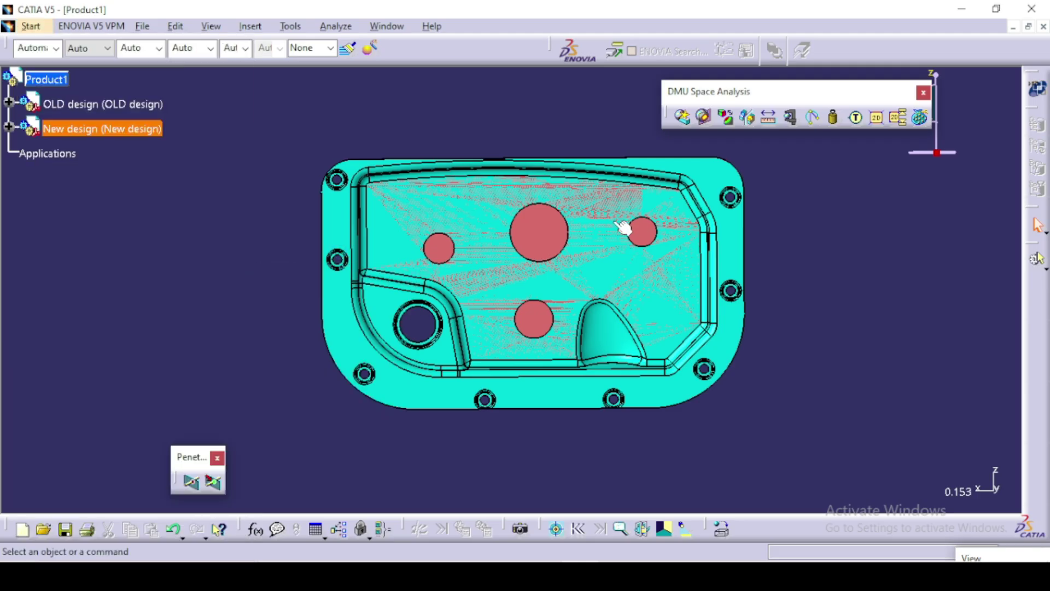
# Preview a visual product comparison with OLD design as the old version, New design as the new version and a 0.001 mm comparison accuracy.
pyautogui.moveTo(574, 221); pyautogui.dragTo(478, 198, button='middle')
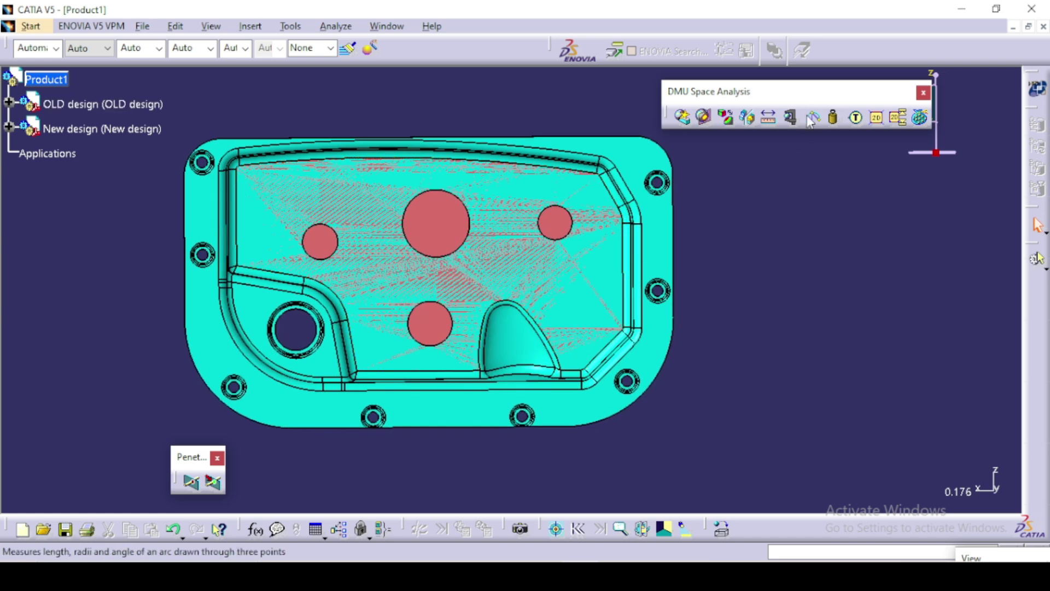
pyautogui.moveTo(817, 92); pyautogui.dragTo(855, 91)
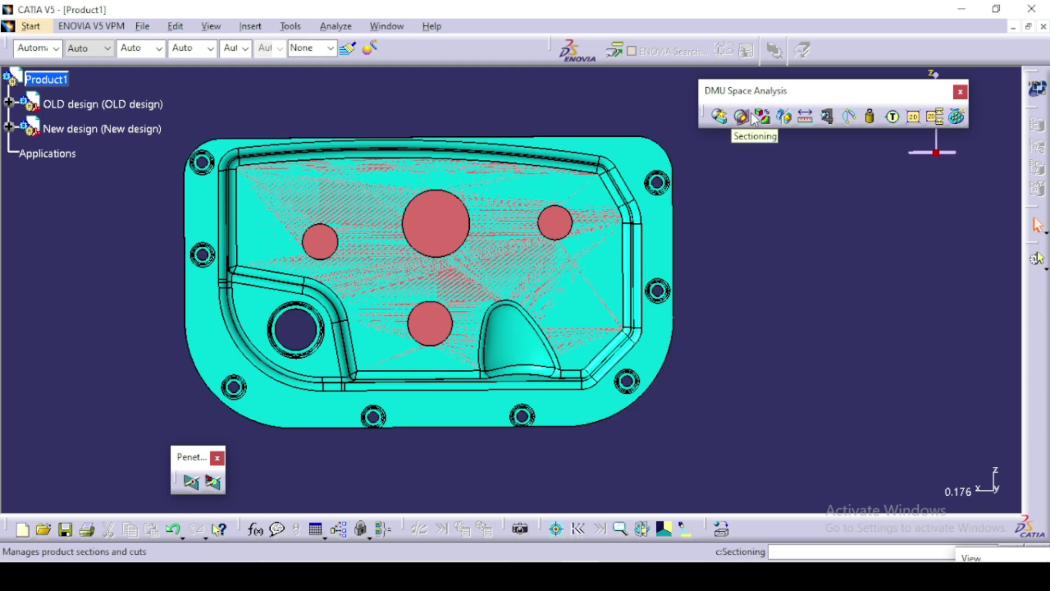
pyautogui.click(786, 124)
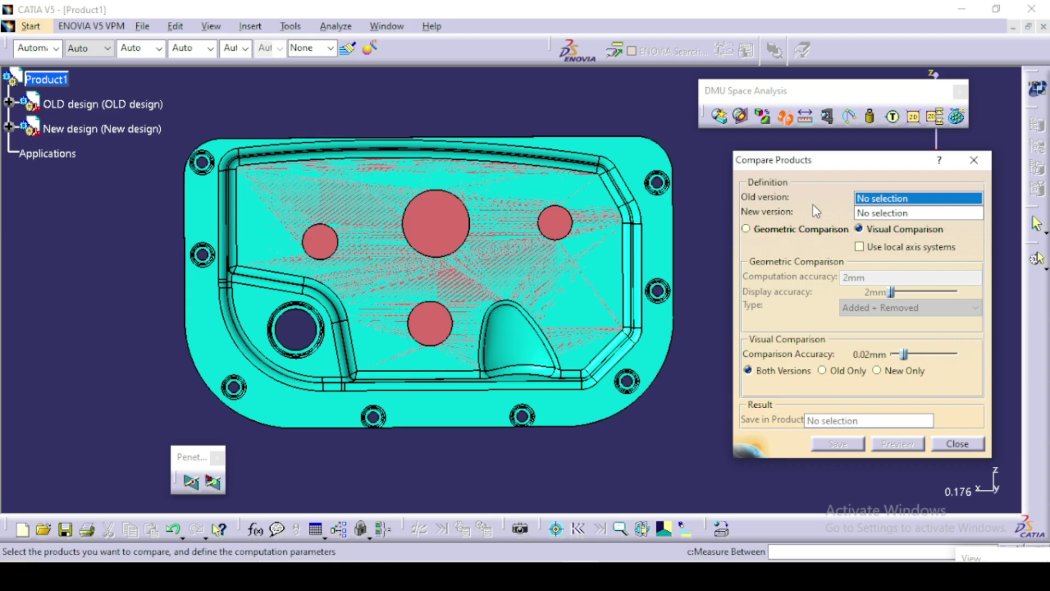
pyautogui.click(98, 108)
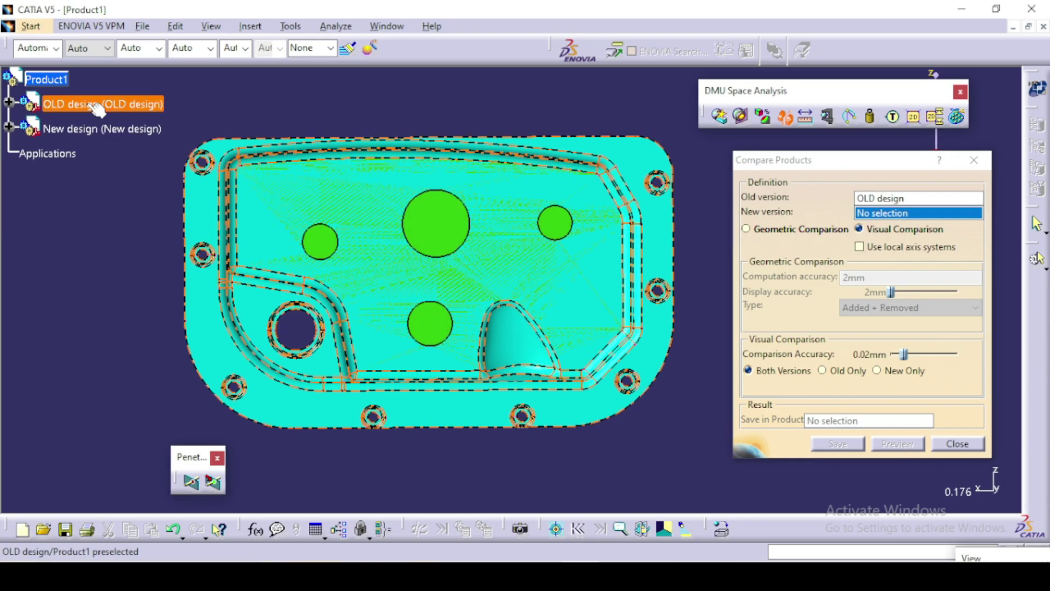
pyautogui.click(99, 133)
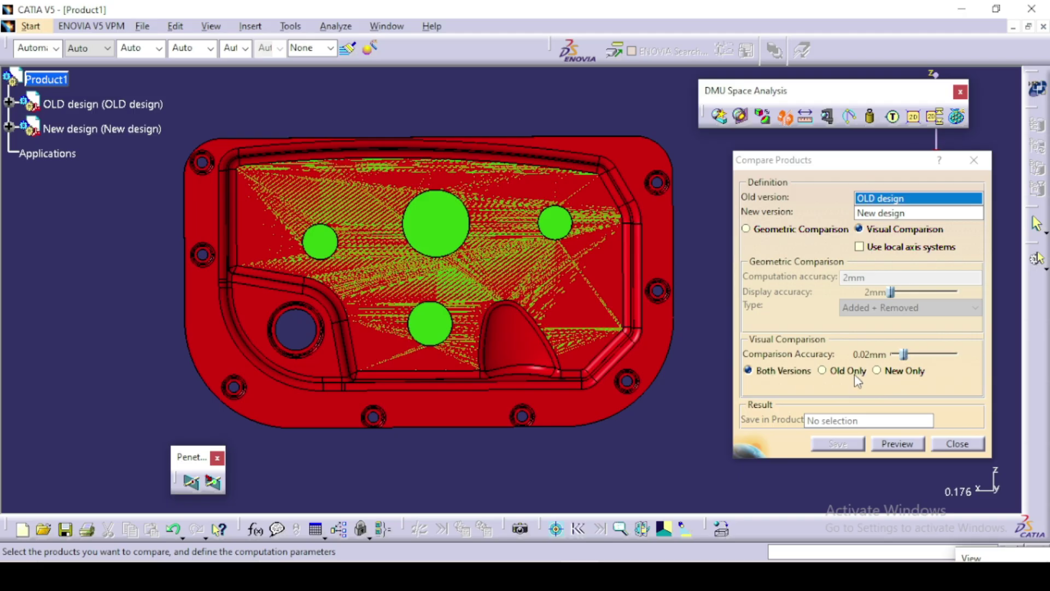
pyautogui.moveTo(903, 358); pyautogui.dragTo(888, 353)
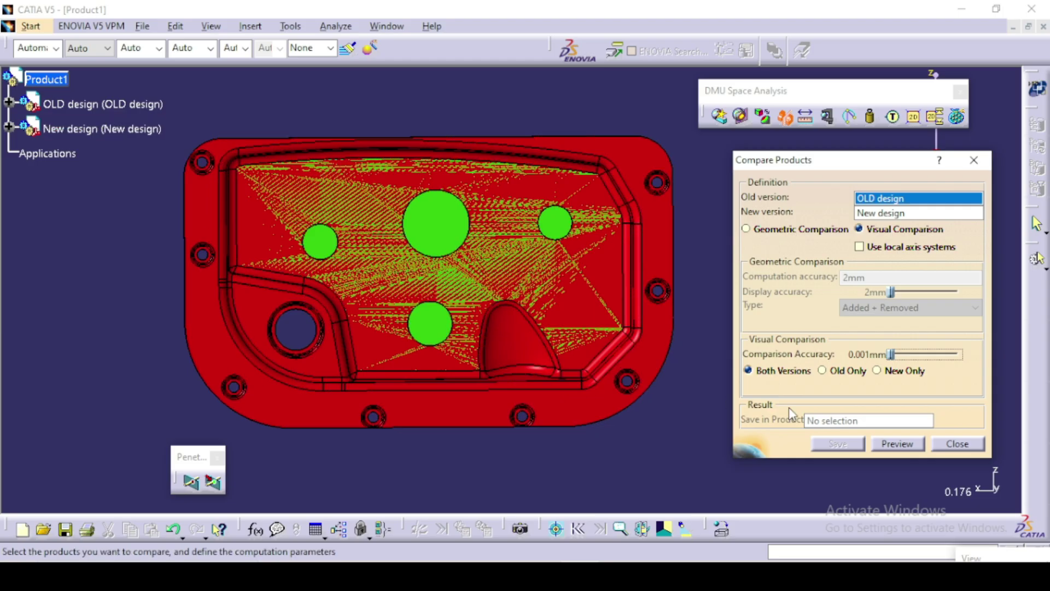
pyautogui.click(908, 445)
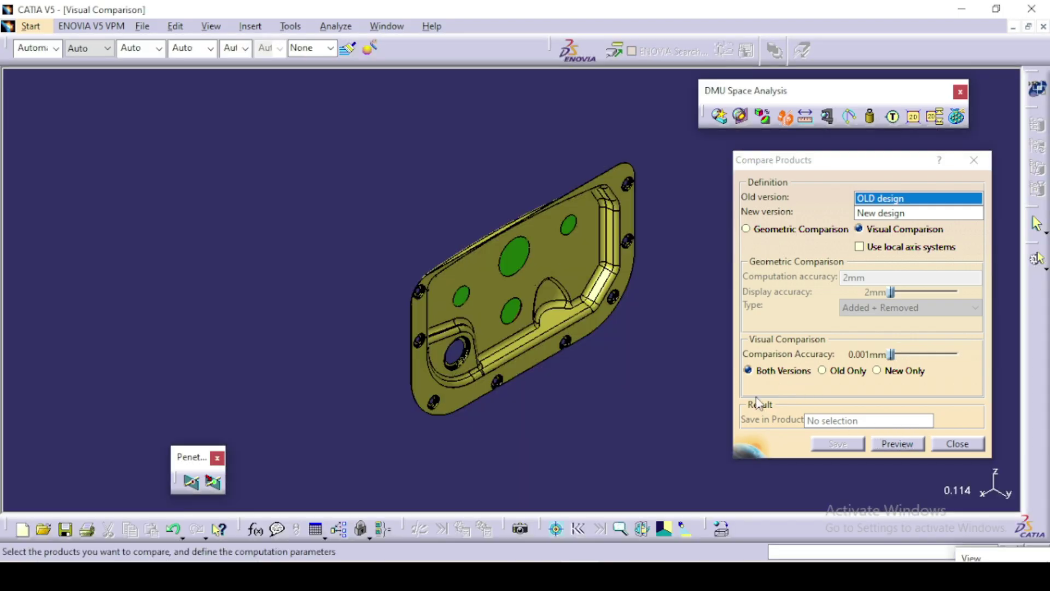
# Examine the colour-coded visual comparison on both faces of the part for added and removed material.
pyautogui.moveTo(553, 381); pyautogui.dragTo(406, 314, button='middle')
pyautogui.moveTo(573, 336); pyautogui.dragTo(461, 285, button='middle')
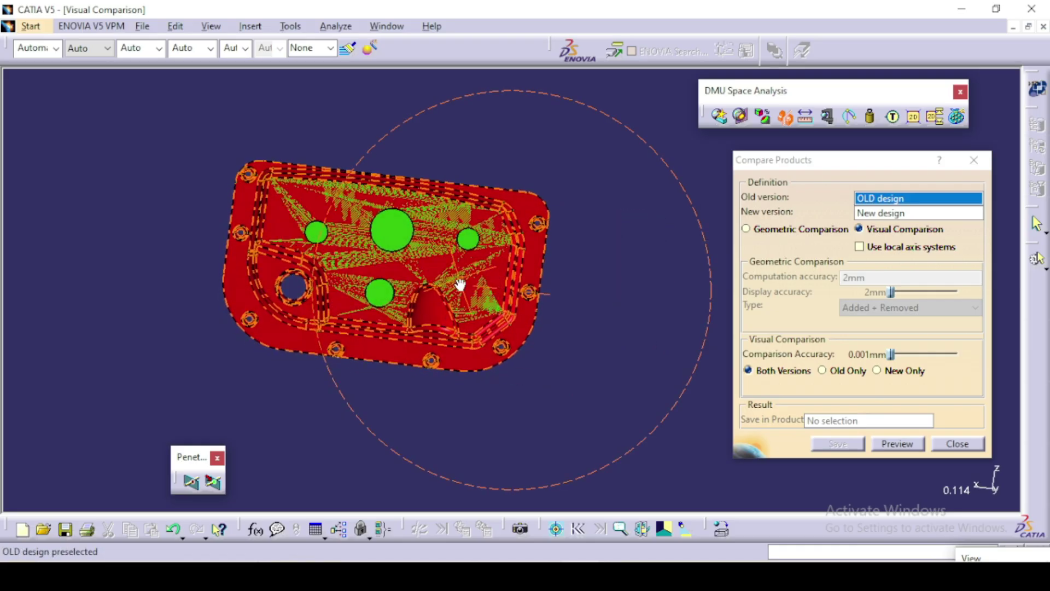
pyautogui.moveTo(116, 271); pyautogui.dragTo(251, 346, button='middle')
pyautogui.moveTo(347, 375); pyautogui.dragTo(350, 312, button='middle')
pyautogui.moveTo(282, 312); pyautogui.dragTo(302, 332, button='middle')
pyautogui.moveTo(496, 331); pyautogui.dragTo(519, 344, button='middle')
pyautogui.moveTo(606, 459); pyautogui.dragTo(612, 452, button='middle')
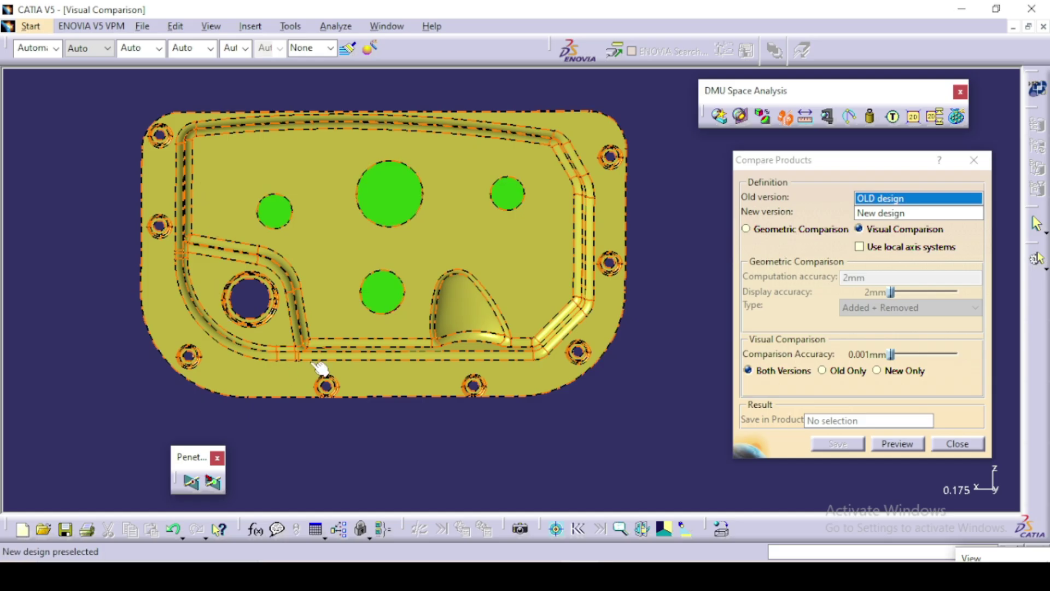
pyautogui.moveTo(416, 326); pyautogui.dragTo(434, 359, button='middle')
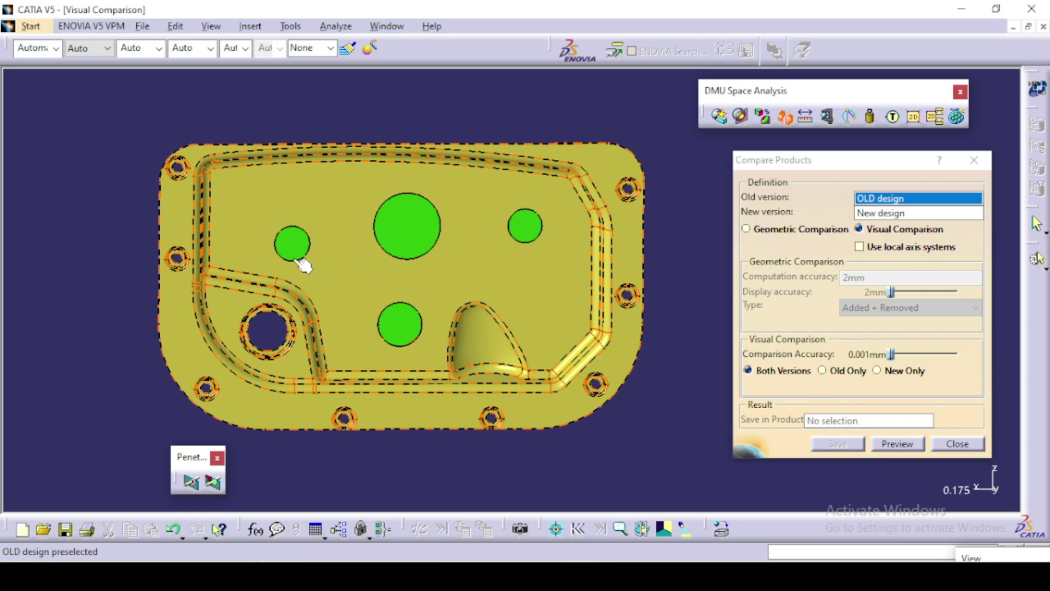
pyautogui.moveTo(285, 265)
pyautogui.mouseDown(button='middle')
pyautogui.moveTo(596, 291)
pyautogui.moveTo(530, 343)
pyautogui.moveTo(256, 300)
pyautogui.moveTo(378, 294)
pyautogui.moveTo(455, 366)
pyautogui.moveTo(284, 252)
pyautogui.moveTo(264, 284)
pyautogui.moveTo(506, 330)
pyautogui.moveTo(476, 338)
pyautogui.moveTo(476, 309)
pyautogui.mouseUp(button='middle')
pyautogui.moveTo(384, 269)
pyautogui.mouseDown(button='middle')
pyautogui.moveTo(605, 276)
pyautogui.moveTo(598, 307)
pyautogui.mouseUp(button='middle')
pyautogui.moveTo(357, 327)
pyautogui.mouseDown(button='middle')
pyautogui.moveTo(369, 288)
pyautogui.moveTo(378, 307)
pyautogui.moveTo(365, 311)
pyautogui.mouseUp(button='middle')
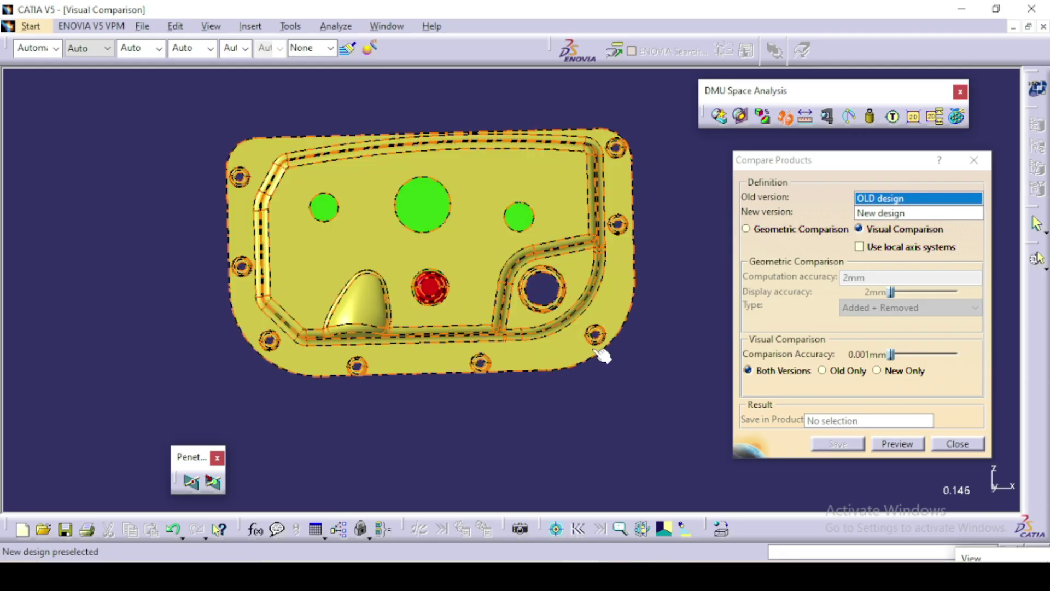
pyautogui.moveTo(637, 322); pyautogui.dragTo(644, 343, button='middle')
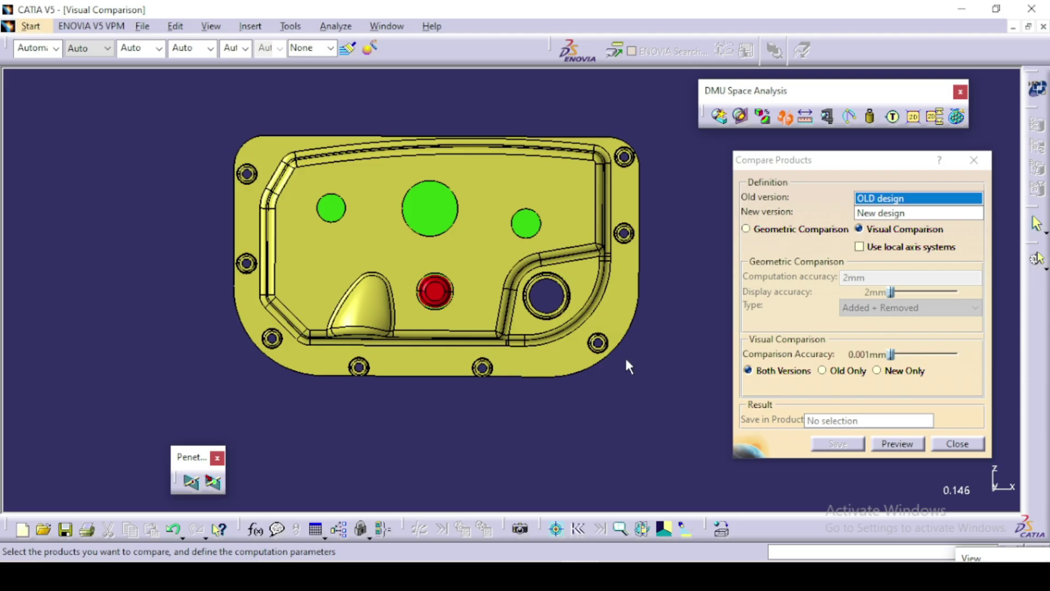
pyautogui.moveTo(600, 364)
pyautogui.mouseDown(button='middle')
pyautogui.moveTo(611, 368)
pyautogui.moveTo(594, 373)
pyautogui.moveTo(632, 387)
pyautogui.moveTo(645, 376)
pyautogui.mouseUp(button='middle')
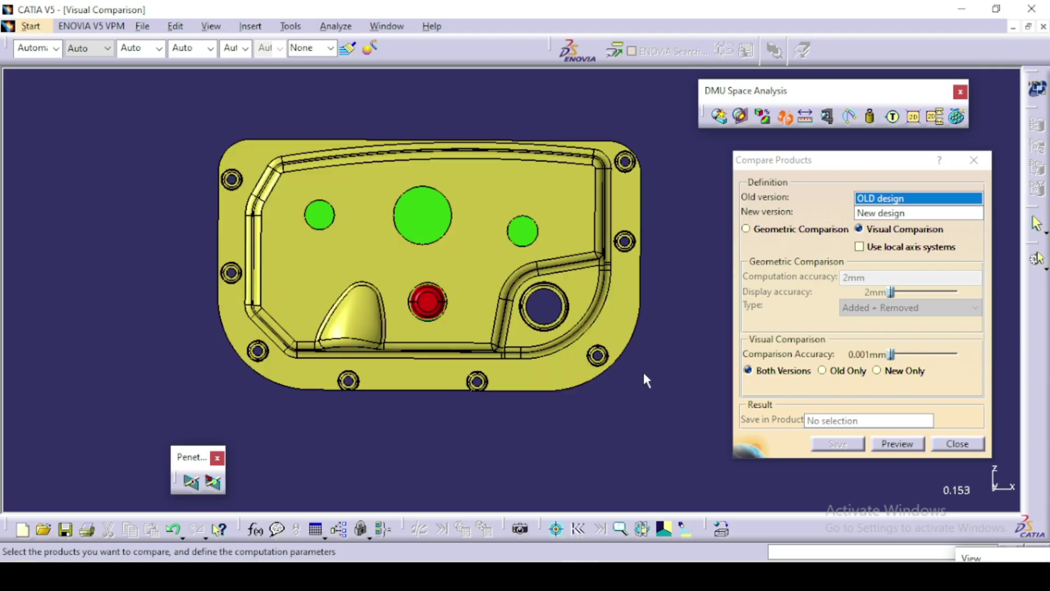
# Preview a geometric comparison of the two designs with 1 mm computation accuracy and the Added + Removed type.
pyautogui.click(746, 229)
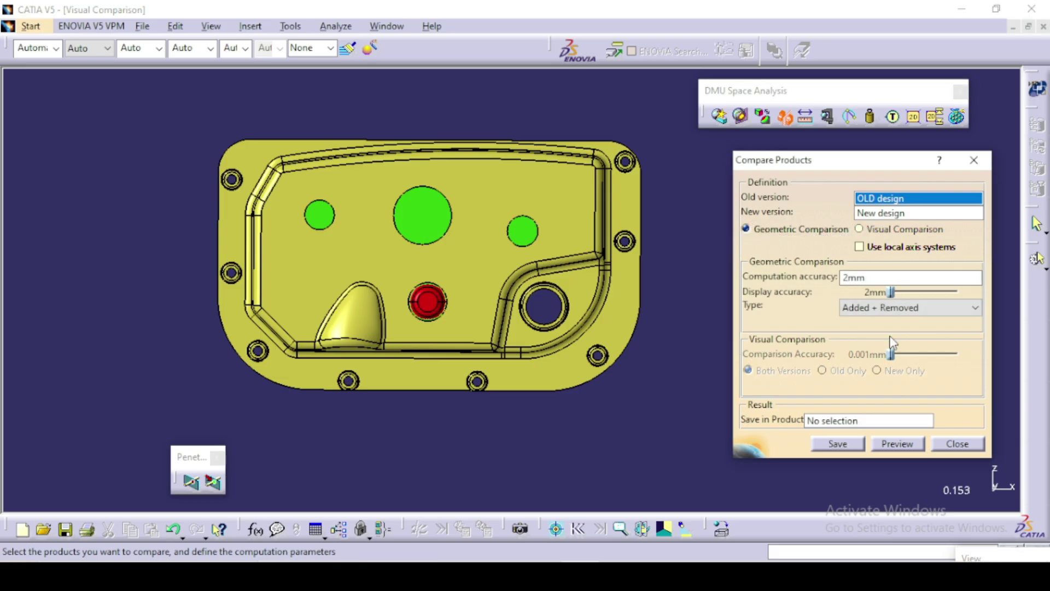
pyautogui.click(895, 309)
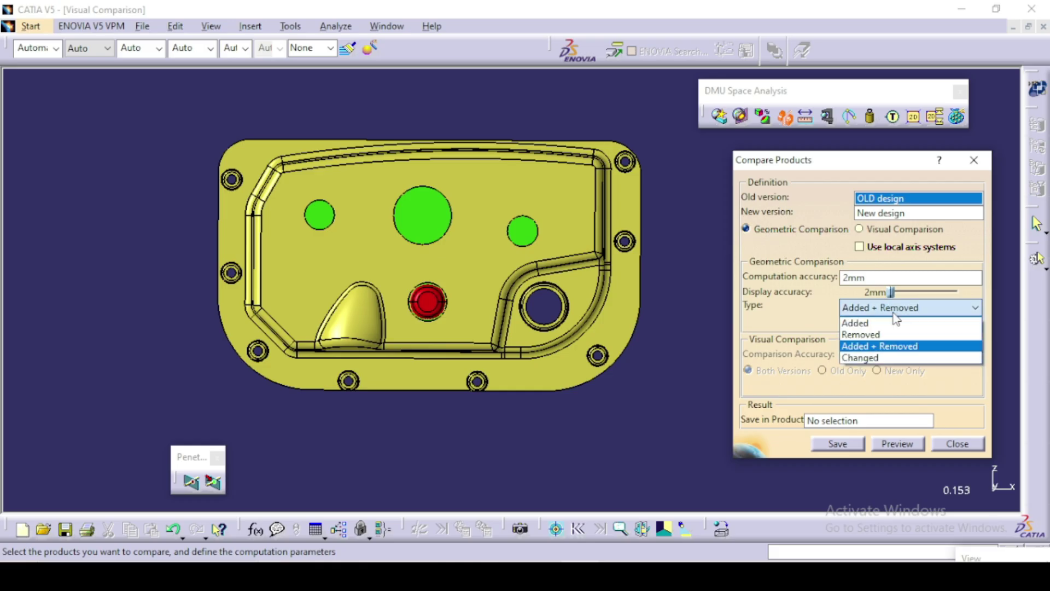
pyautogui.click(895, 313)
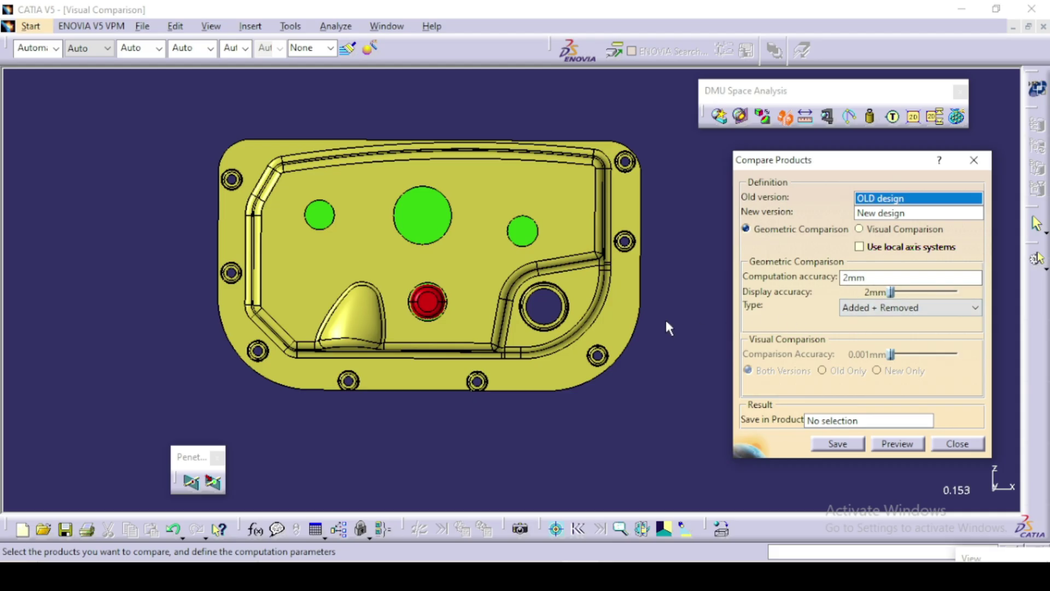
pyautogui.moveTo(666, 322); pyautogui.dragTo(644, 328, button='middle')
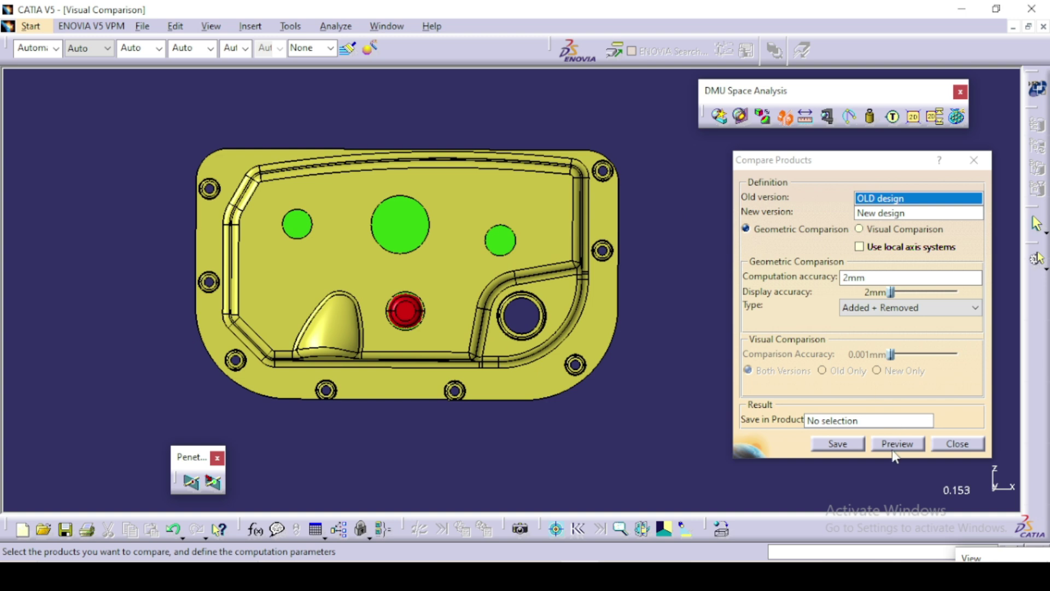
pyautogui.moveTo(877, 279); pyautogui.dragTo(810, 283)
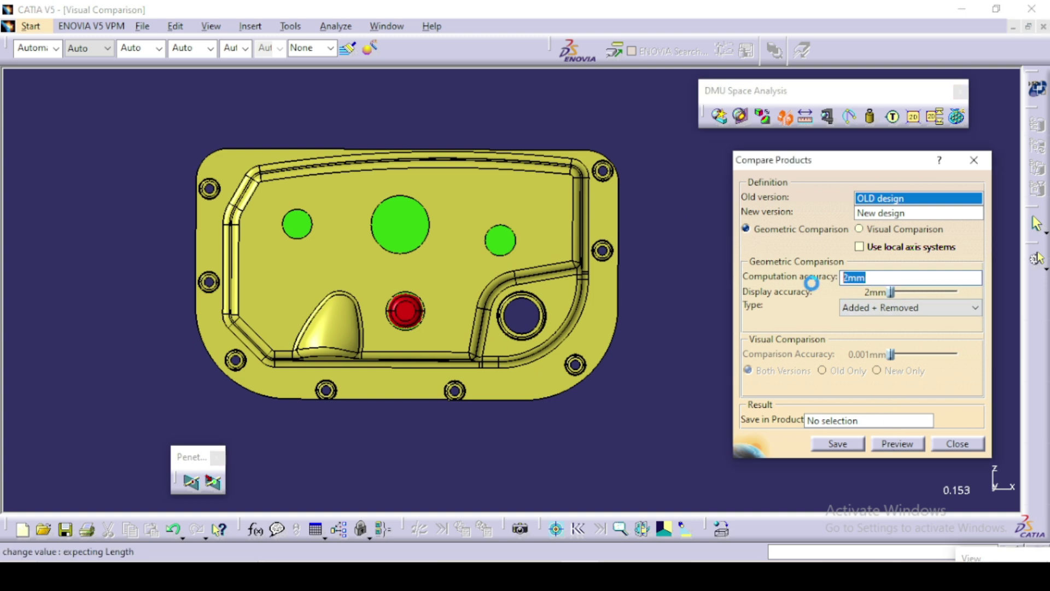
pyautogui.write('1')
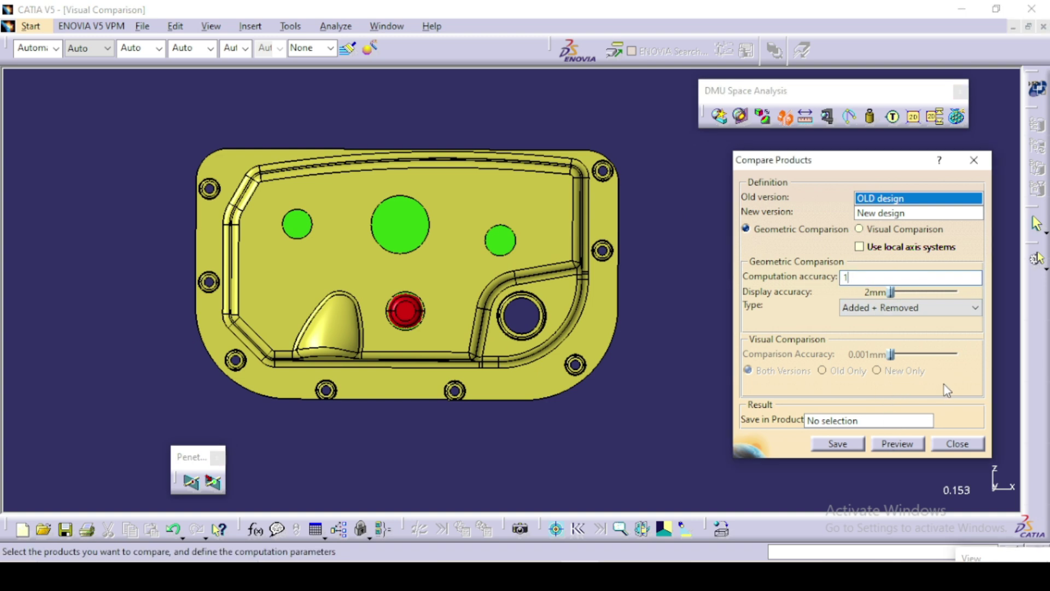
pyautogui.click(932, 314)
pyautogui.click(936, 312)
pyautogui.click(899, 444)
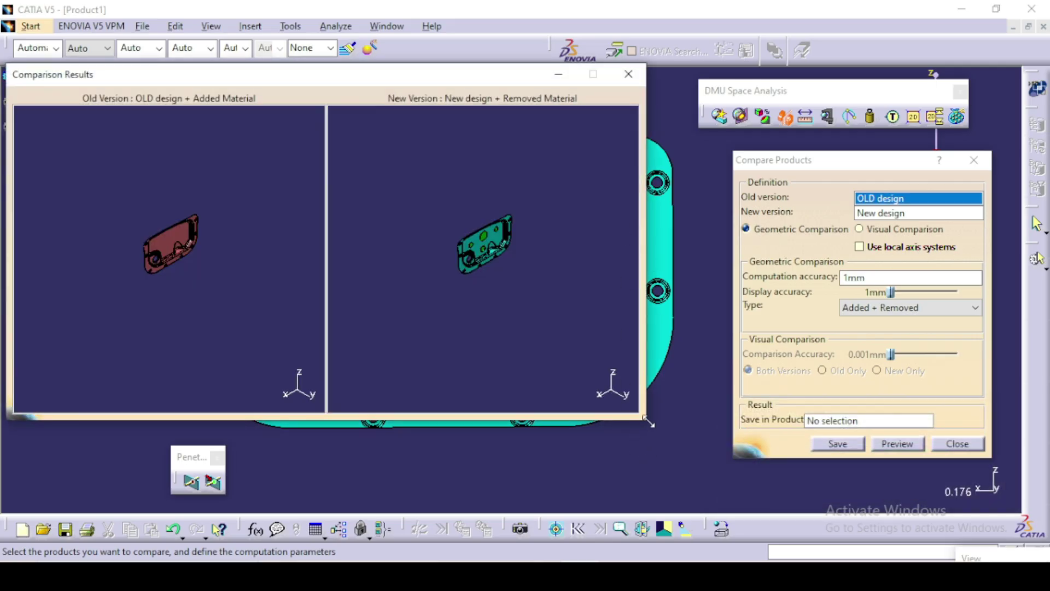
# Enlarge the Comparison Results window and inspect the added and removed material on both versions.
pyautogui.moveTo(648, 422); pyautogui.dragTo(805, 469)
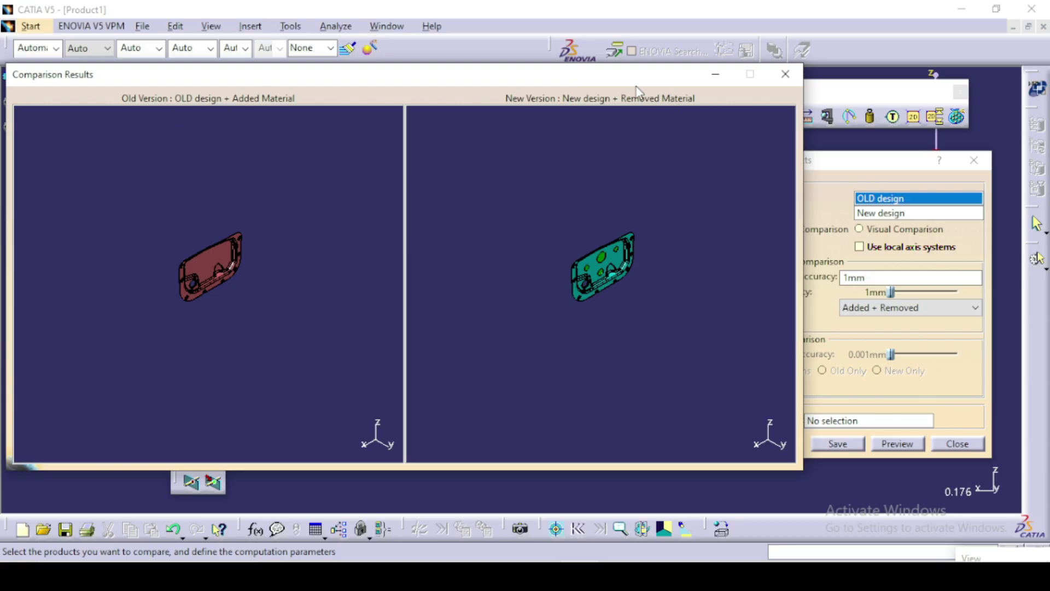
pyautogui.moveTo(221, 338); pyautogui.dragTo(170, 285, button='middle')
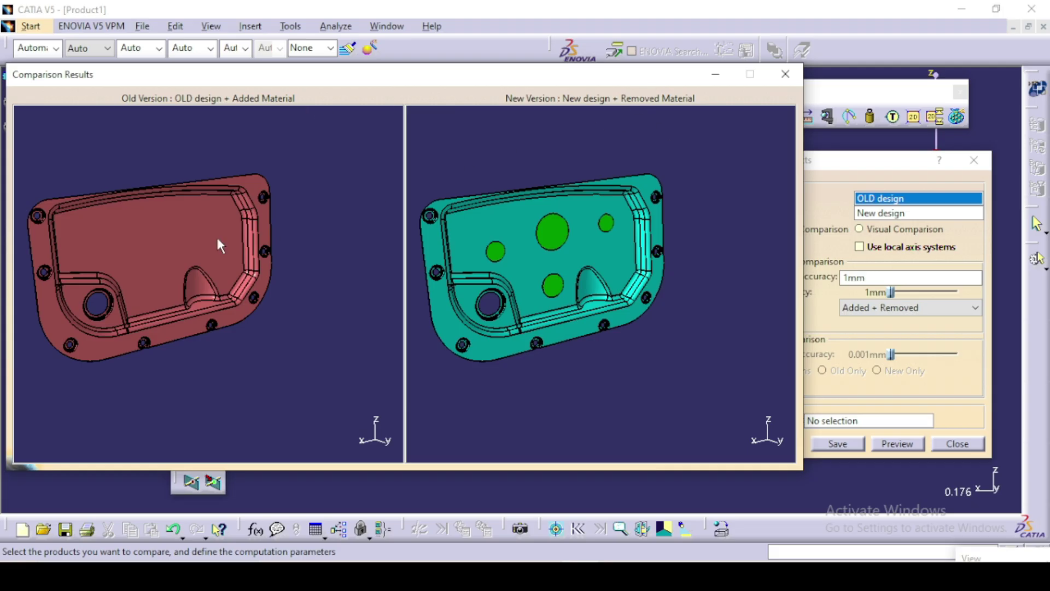
pyautogui.moveTo(217, 241); pyautogui.dragTo(789, 283, button='middle')
pyautogui.moveTo(172, 194); pyautogui.dragTo(279, 290, button='middle')
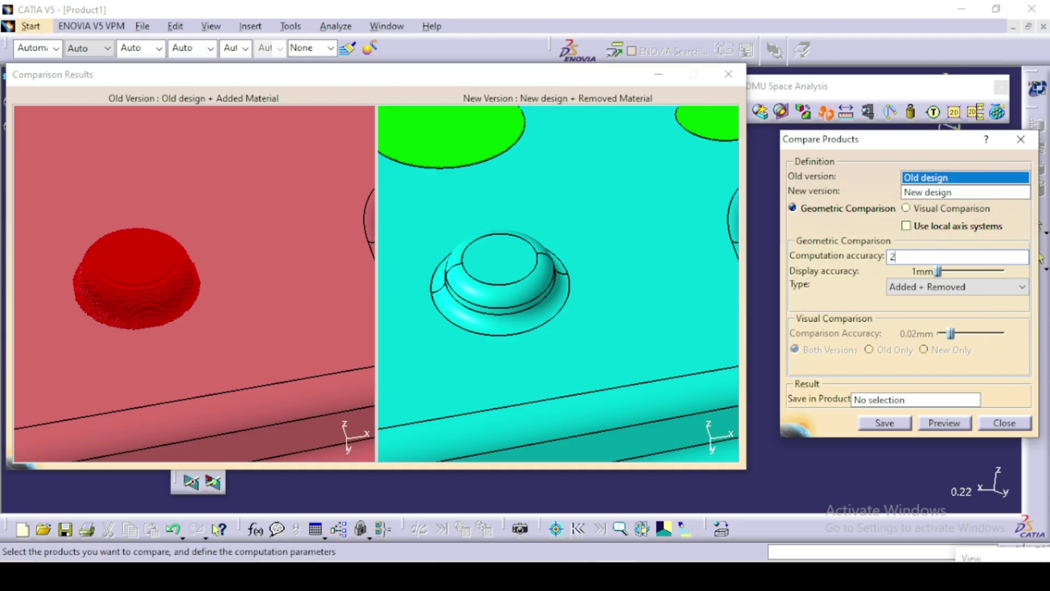
# Preview the geometric comparison with 2 mm computation accuracy and inspect the surface quality of the added boss.
pyautogui.click(959, 423)
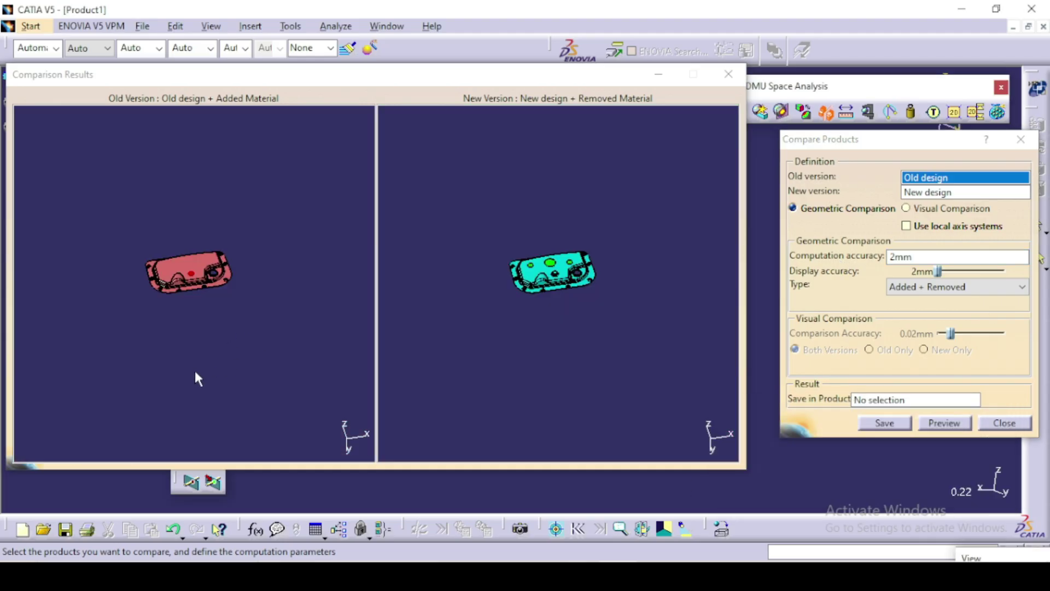
pyautogui.moveTo(195, 372); pyautogui.dragTo(196, 304, button='middle')
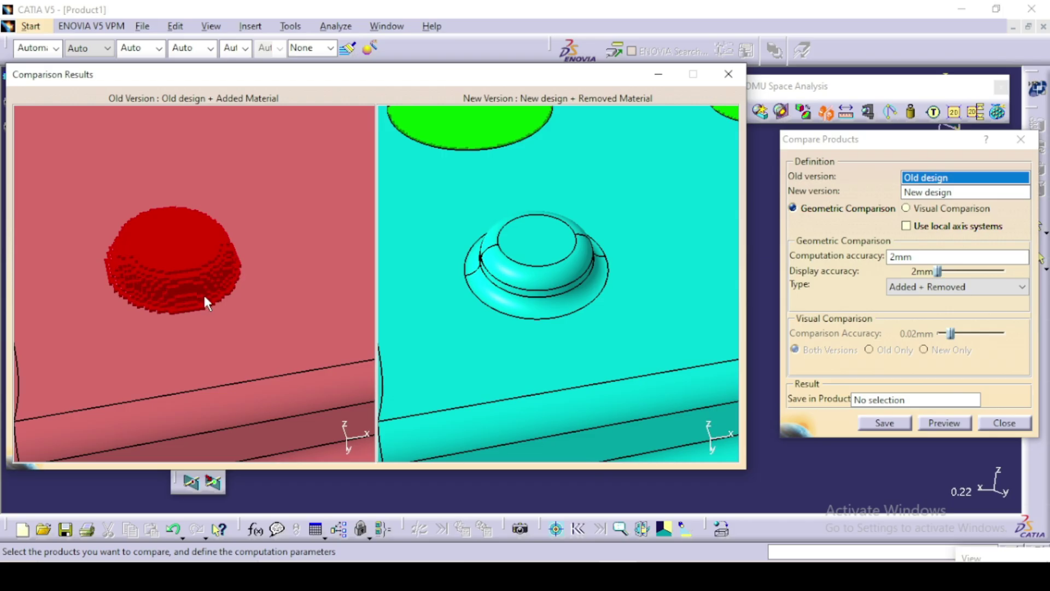
pyautogui.moveTo(228, 286); pyautogui.dragTo(242, 386, button='middle')
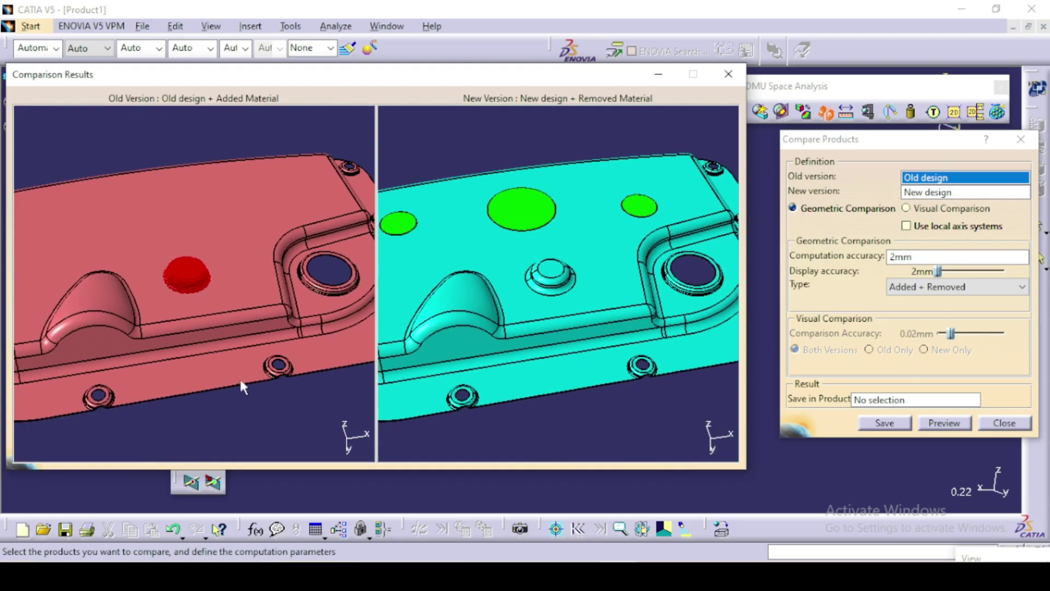
pyautogui.moveTo(266, 313); pyautogui.dragTo(262, 376, button='middle')
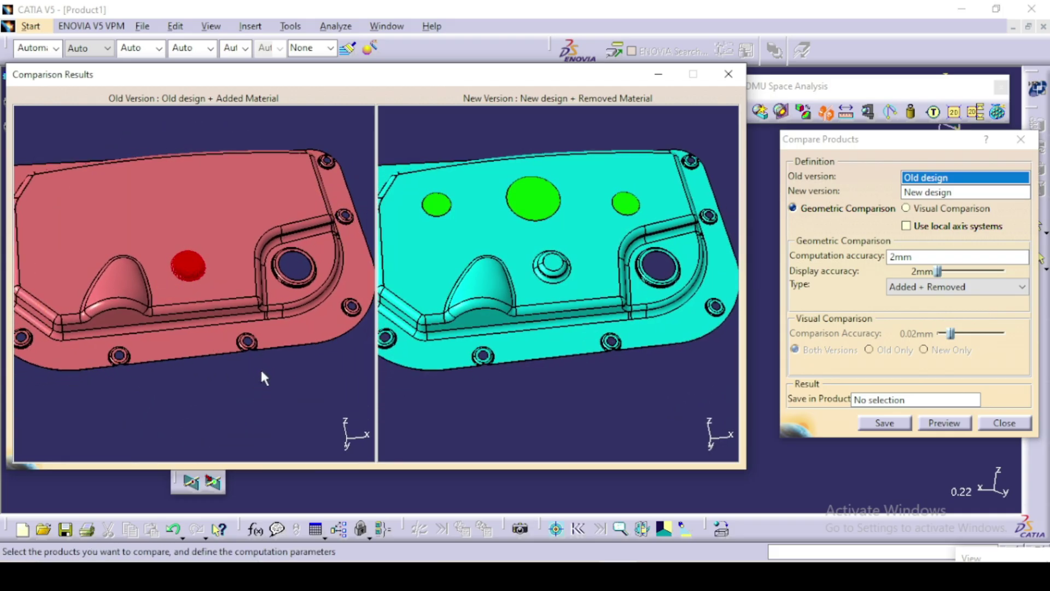
# Set the computation accuracy to 1 mm, preview the geometric comparison and inspect the added boss and the removed holes.
pyautogui.moveTo(929, 256); pyautogui.dragTo(793, 259)
pyautogui.write('1')
pyautogui.click(945, 423)
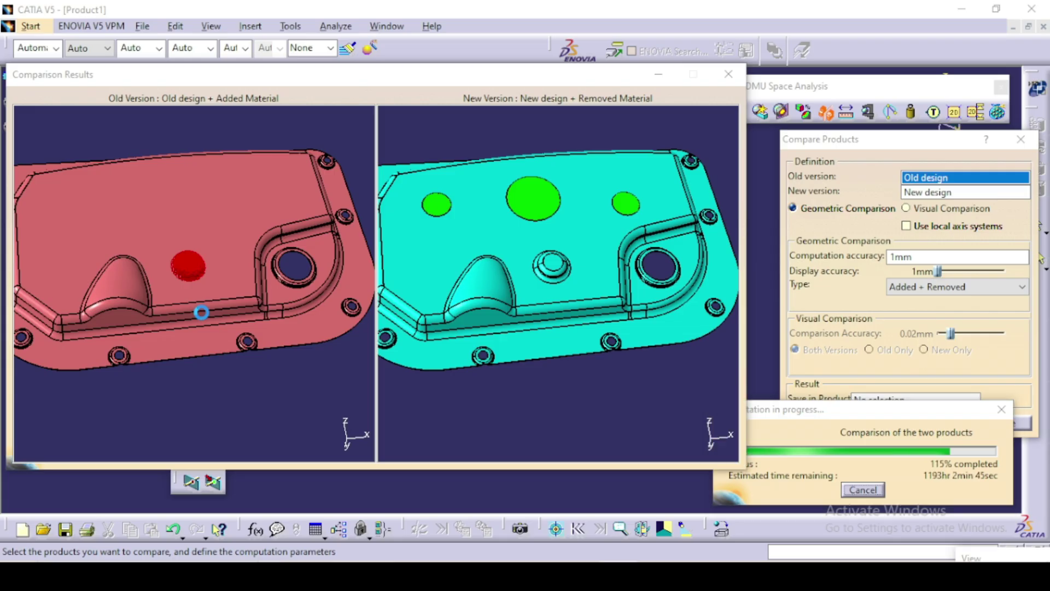
pyautogui.moveTo(206, 317); pyautogui.dragTo(292, 42, button='middle')
pyautogui.moveTo(232, 228)
pyautogui.mouseDown(button='middle')
pyautogui.moveTo(277, 356)
pyautogui.moveTo(274, 292)
pyautogui.moveTo(254, 308)
pyautogui.moveTo(246, 214)
pyautogui.mouseUp(button='middle')
pyautogui.moveTo(240, 296); pyautogui.dragTo(205, 330, button='middle')
pyautogui.moveTo(557, 299); pyautogui.dragTo(590, 345, button='middle')
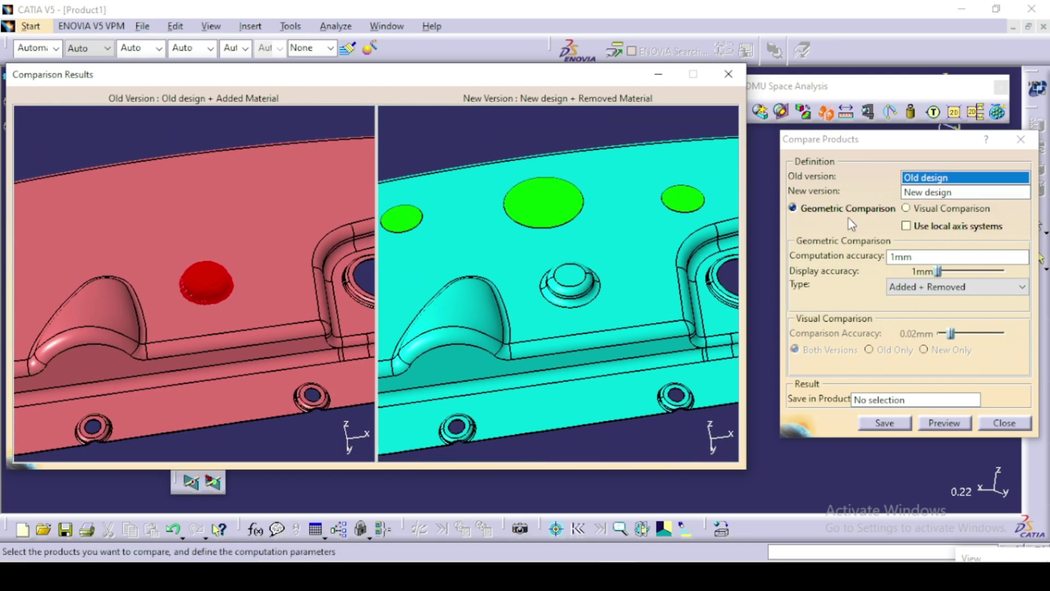
# Preview the geometric comparison of the two designs with the Added type and inspect the added boss.
pyautogui.moveTo(521, 292); pyautogui.dragTo(551, 332, button='middle')
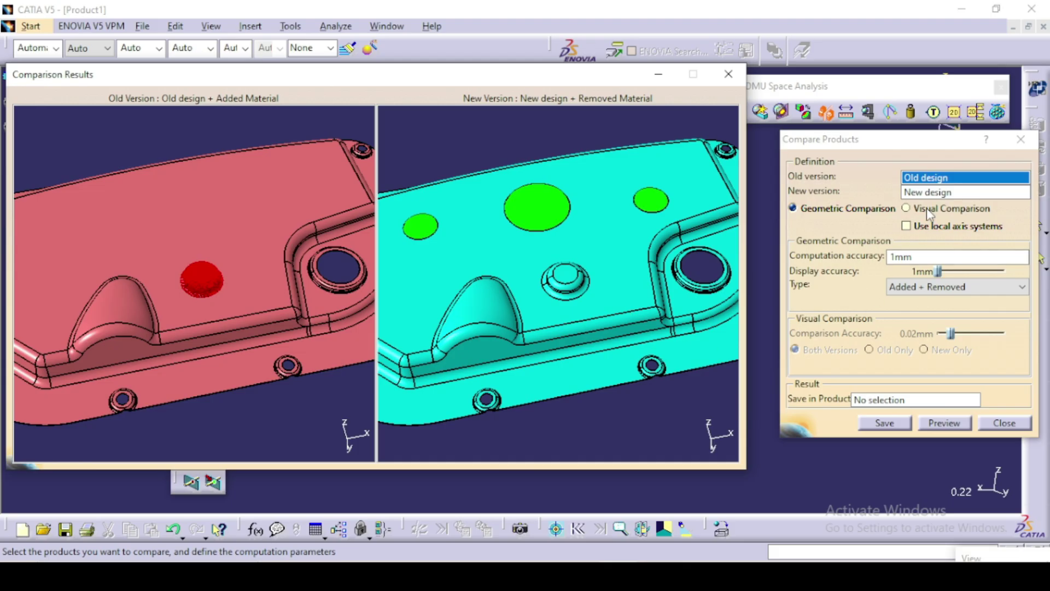
pyautogui.moveTo(548, 285); pyautogui.dragTo(712, 489, button='middle')
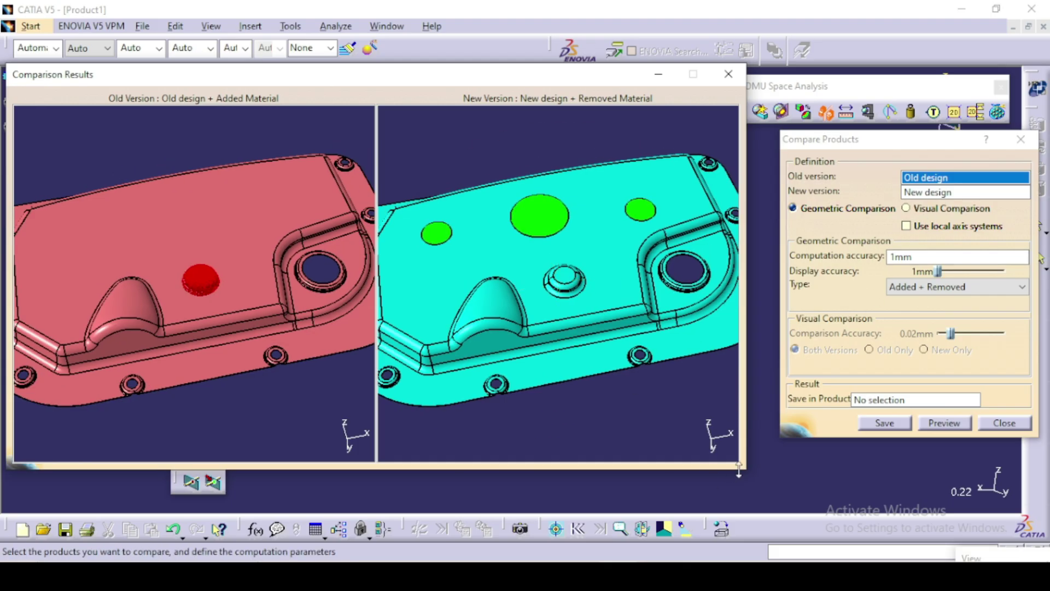
pyautogui.moveTo(628, 386); pyautogui.dragTo(618, 361, button='middle')
pyautogui.click(923, 288)
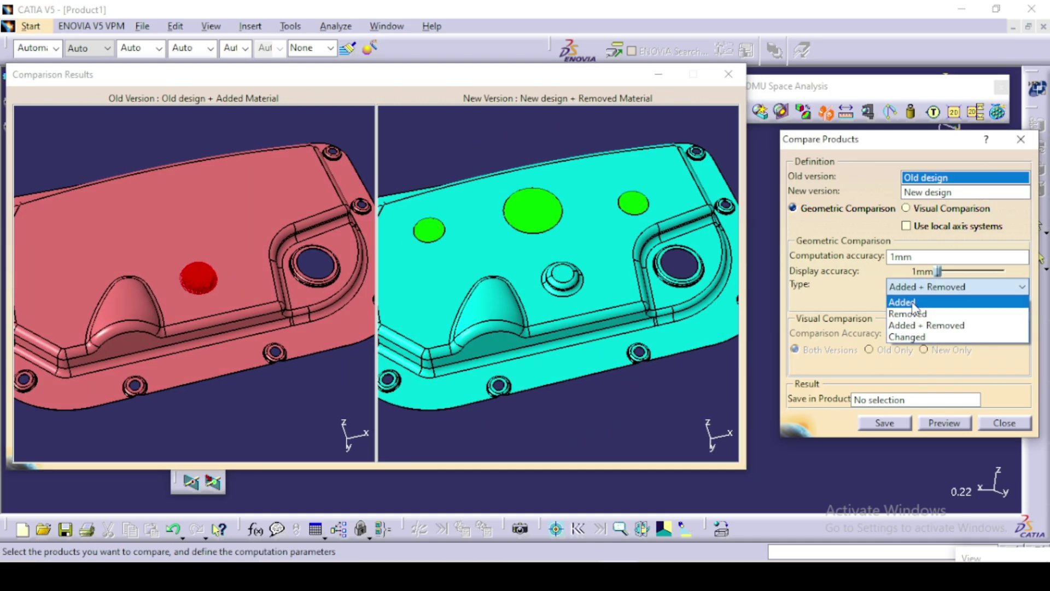
pyautogui.click(909, 302)
pyautogui.click(944, 423)
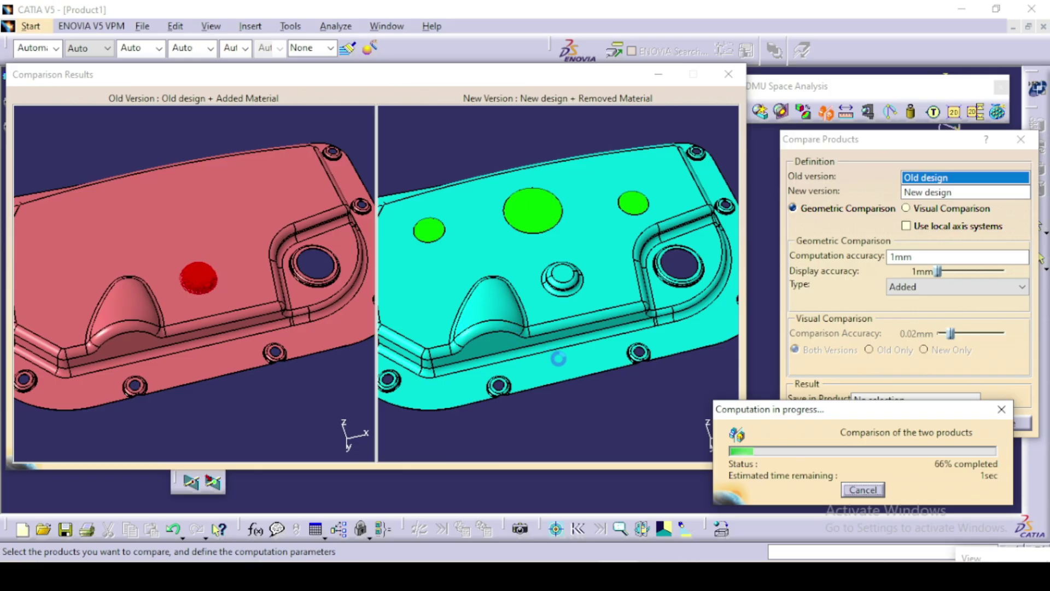
pyautogui.moveTo(255, 363); pyautogui.dragTo(224, 365, button='middle')
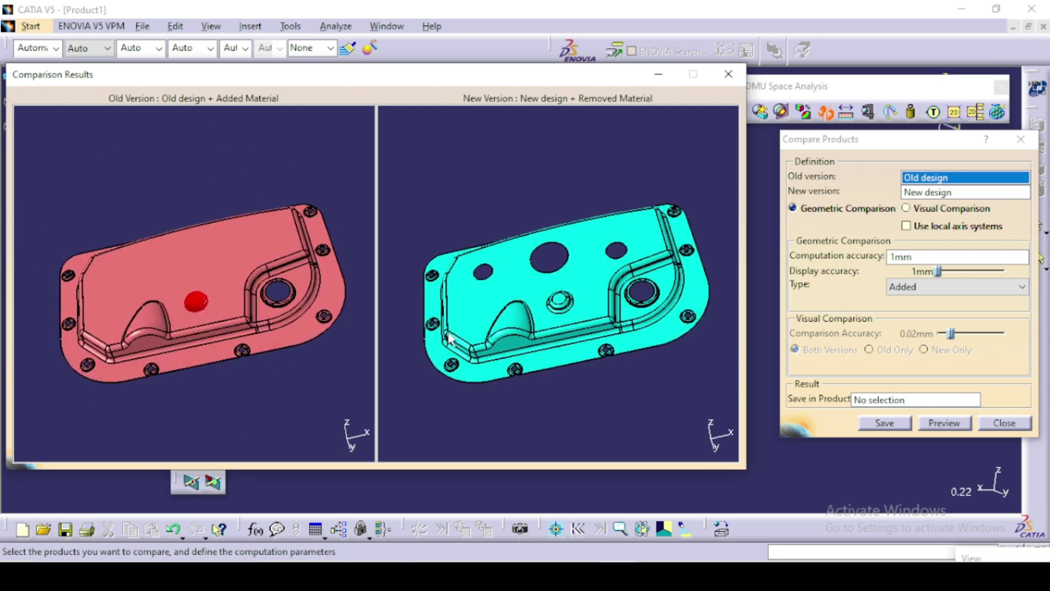
# Preview the geometric comparison with the Removed type and inspect the removed material from the part's underside.
pyautogui.click(926, 286)
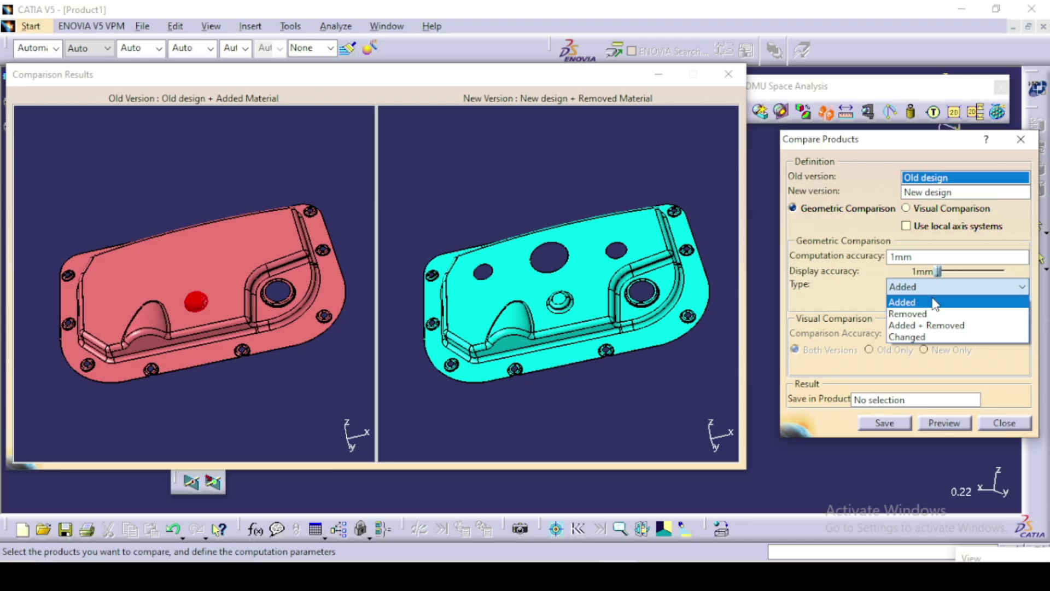
pyautogui.click(926, 338)
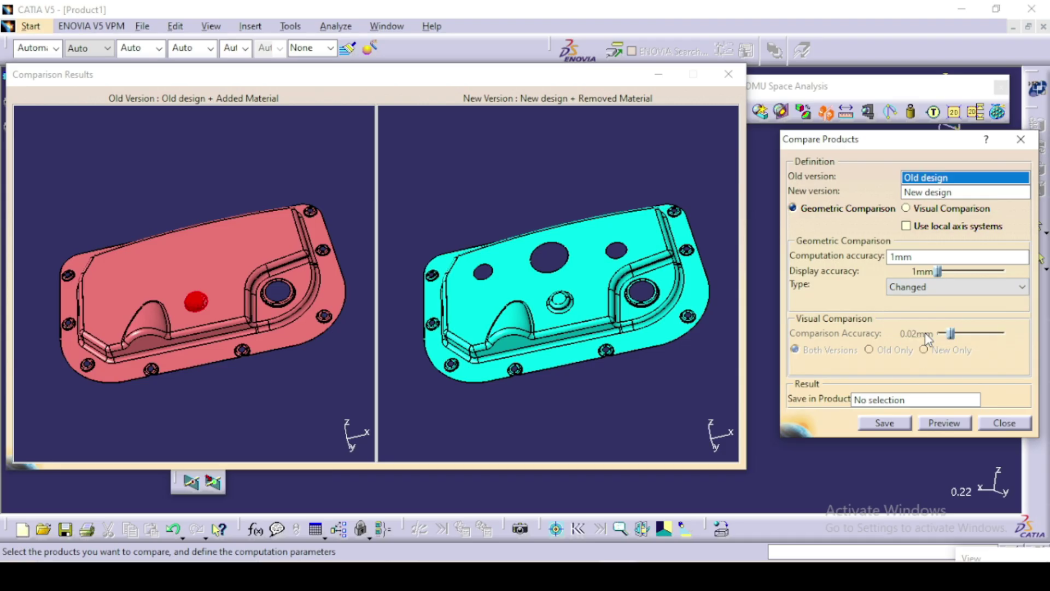
pyautogui.click(925, 287)
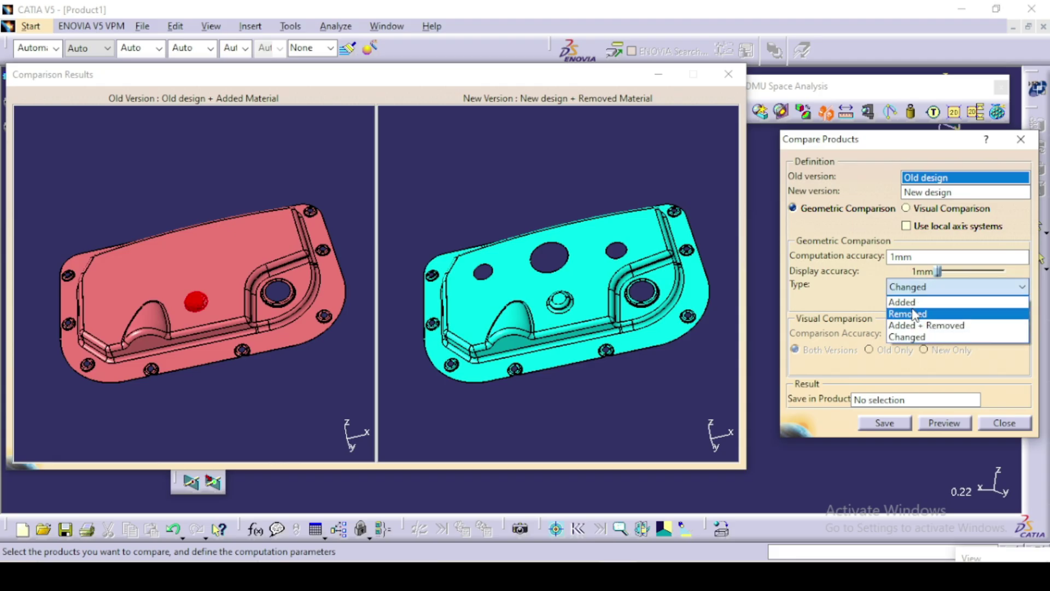
pyautogui.click(924, 314)
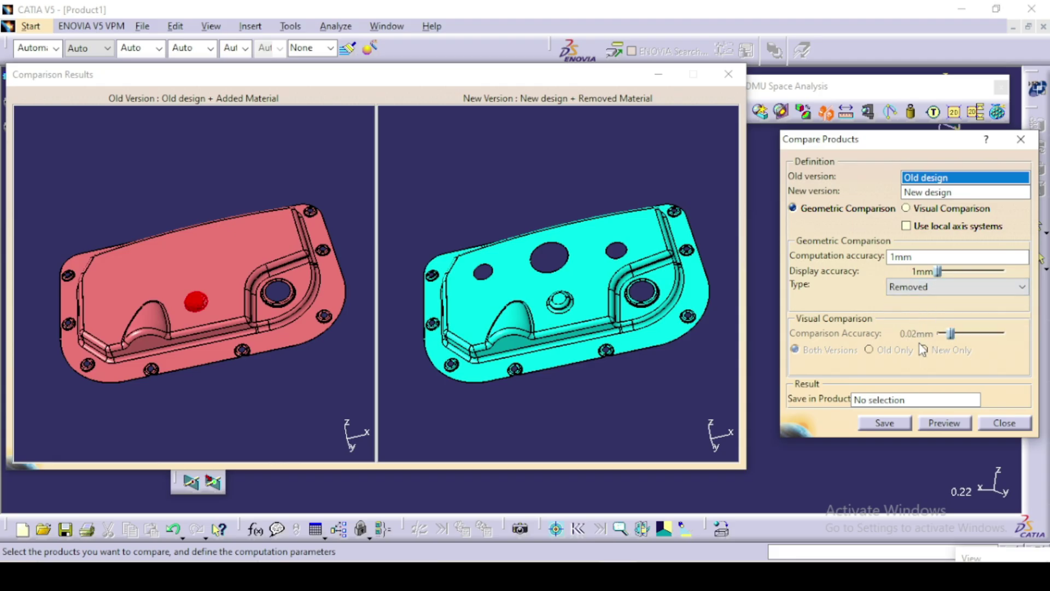
pyautogui.click(951, 429)
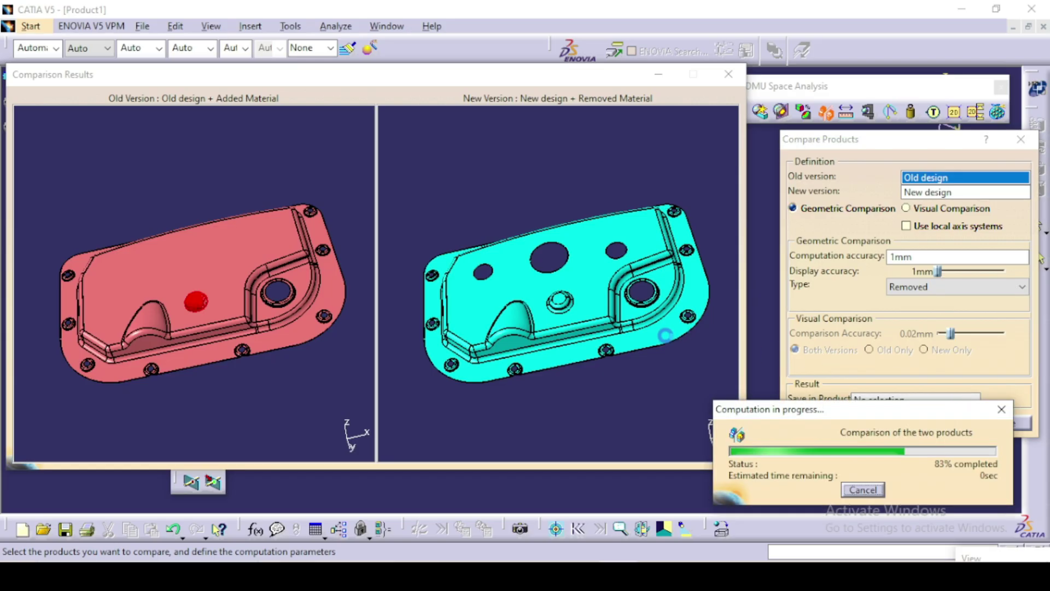
pyautogui.moveTo(544, 356); pyautogui.dragTo(419, 247, button='middle')
pyautogui.moveTo(543, 263); pyautogui.dragTo(423, 235, button='middle')
# Preview the geometric comparison of the two designs with the Changed type.
pyautogui.click(962, 286)
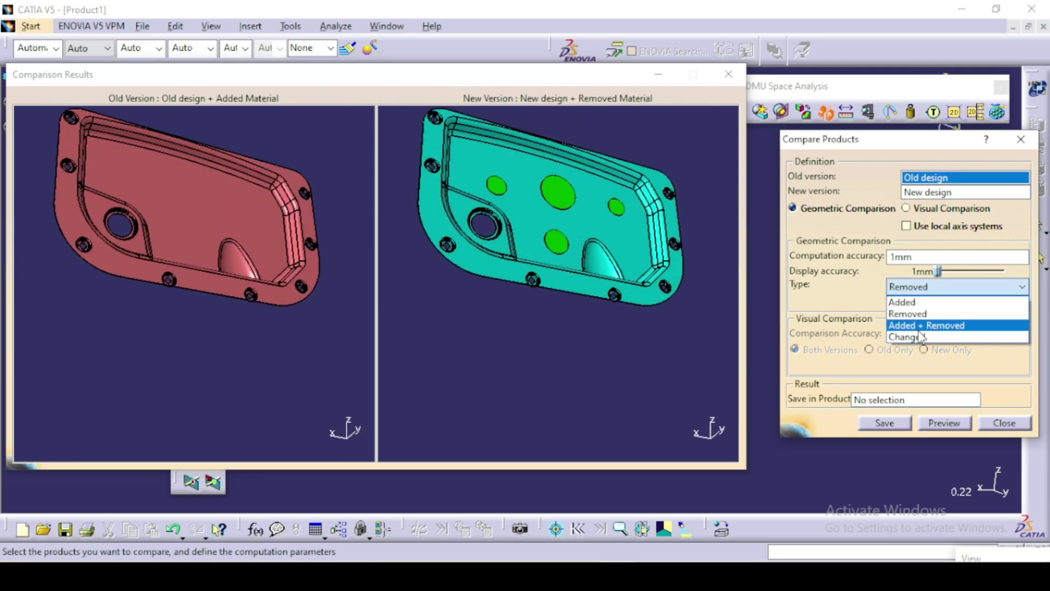
pyautogui.click(921, 337)
pyautogui.click(936, 421)
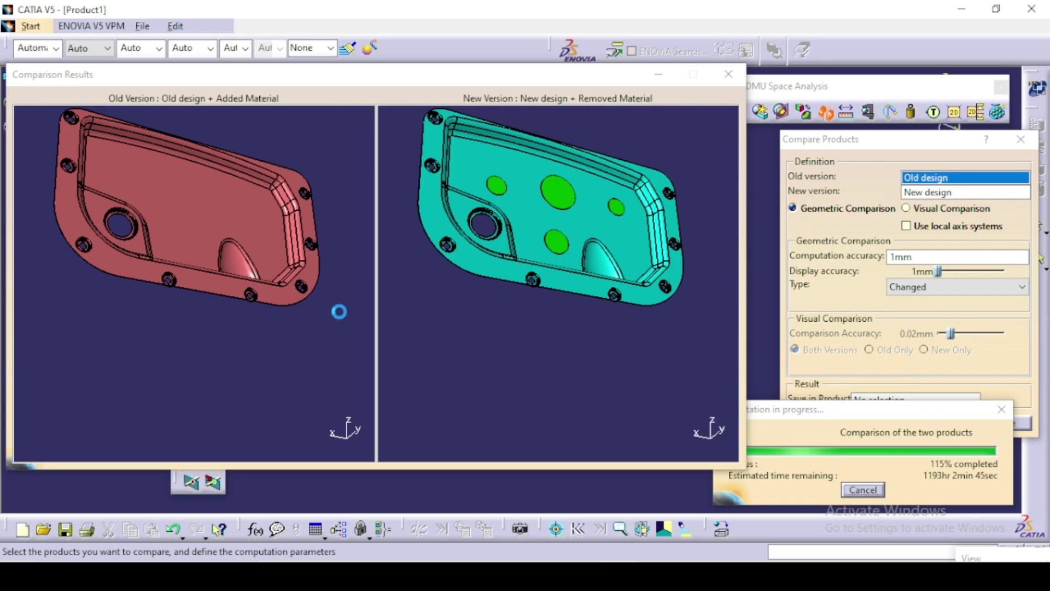
# Inspect the changed material on the old and new versions from several angles and close the Comparison Results window.
pyautogui.moveTo(201, 257); pyautogui.dragTo(422, 277, button='middle')
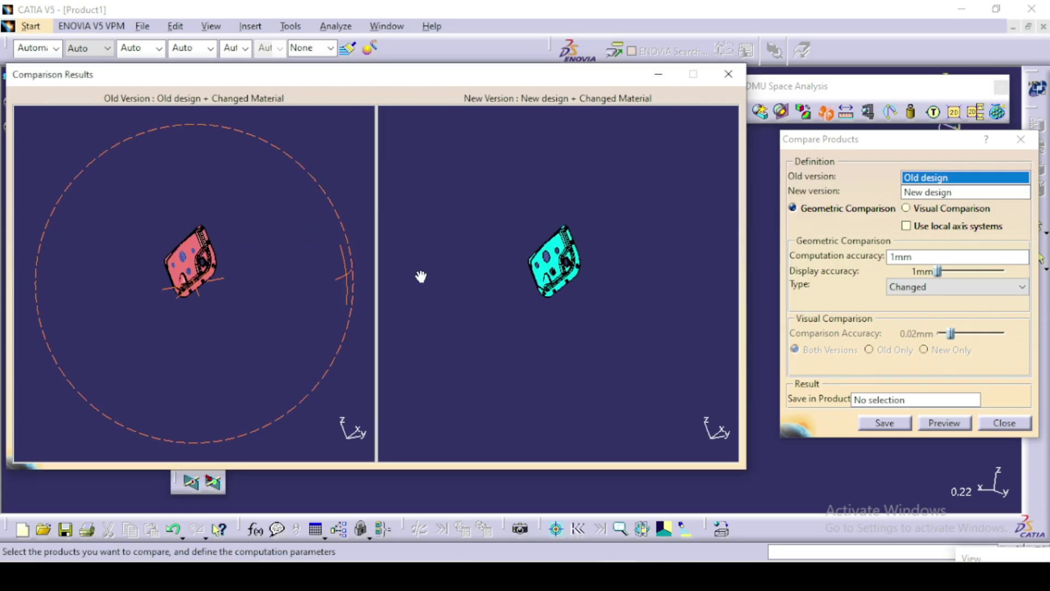
pyautogui.moveTo(240, 244); pyautogui.dragTo(300, 223, button='middle')
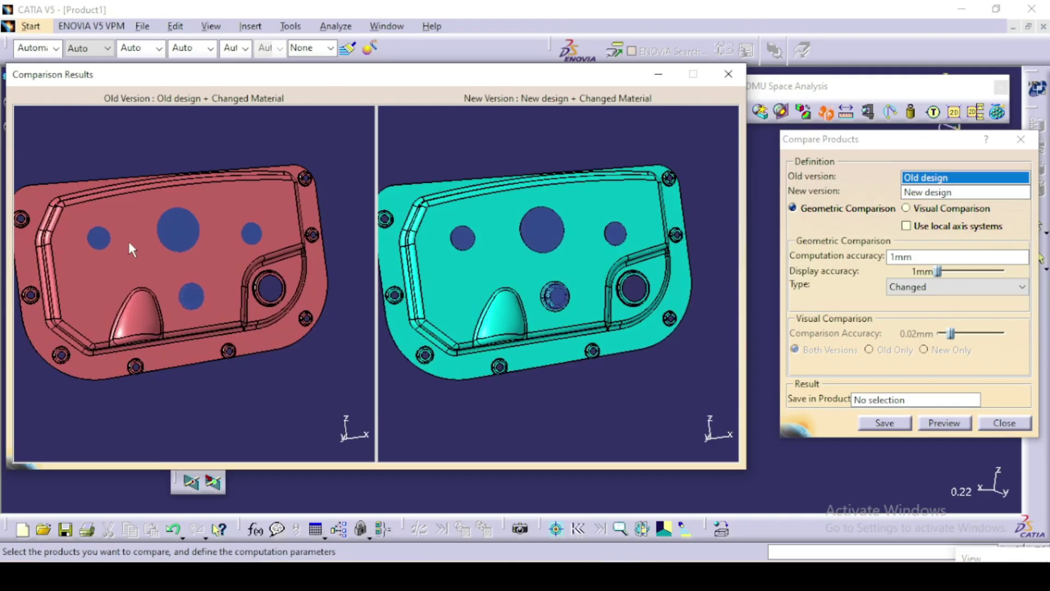
pyautogui.moveTo(196, 298); pyautogui.dragTo(224, 208, button='middle')
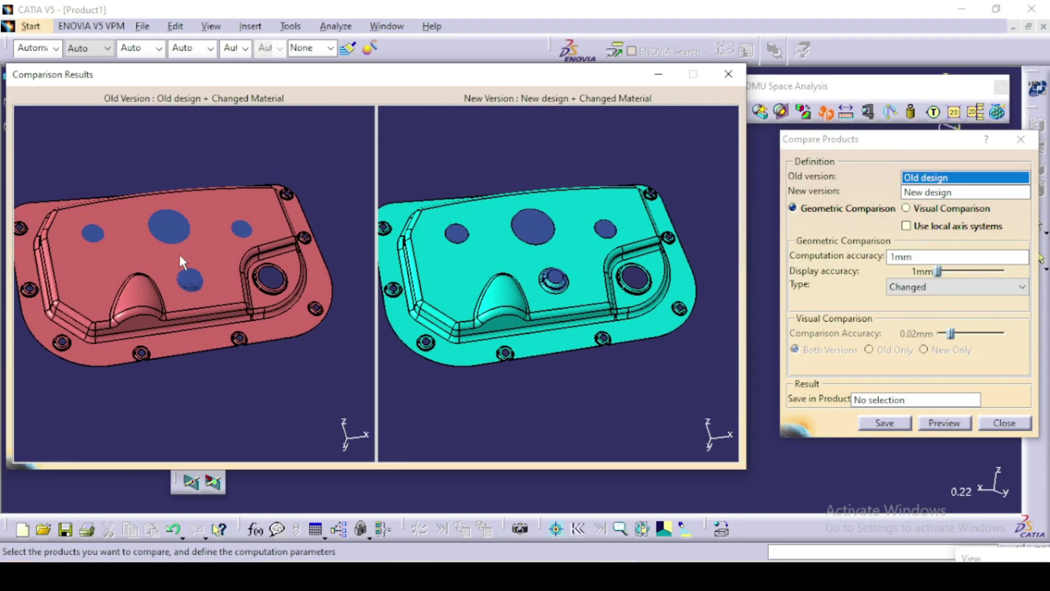
pyautogui.moveTo(249, 296); pyautogui.dragTo(260, 231, button='middle')
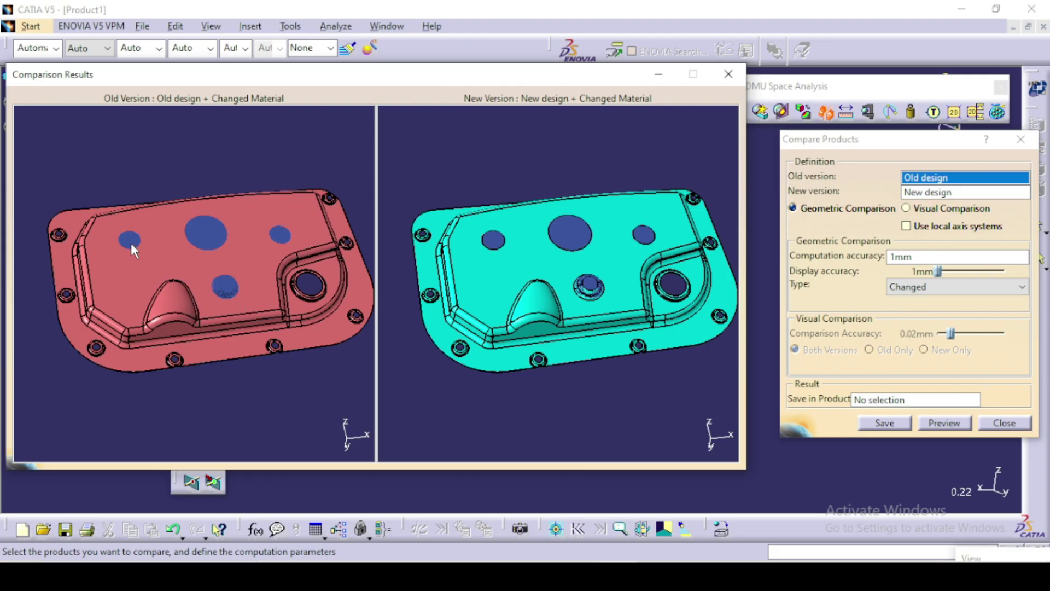
pyautogui.moveTo(604, 374); pyautogui.dragTo(524, 240, button='middle')
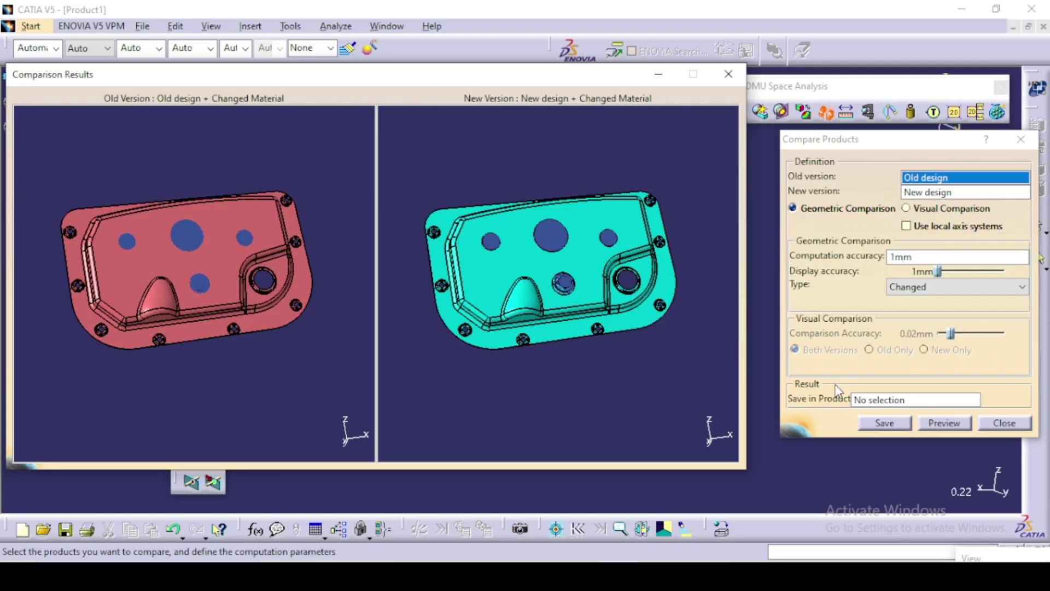
pyautogui.click(729, 74)
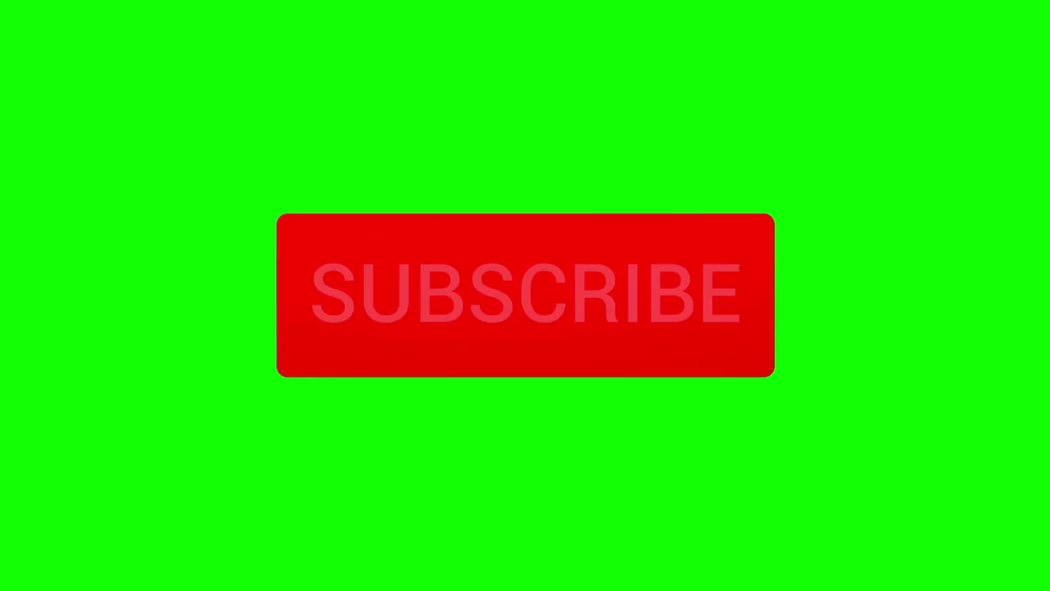